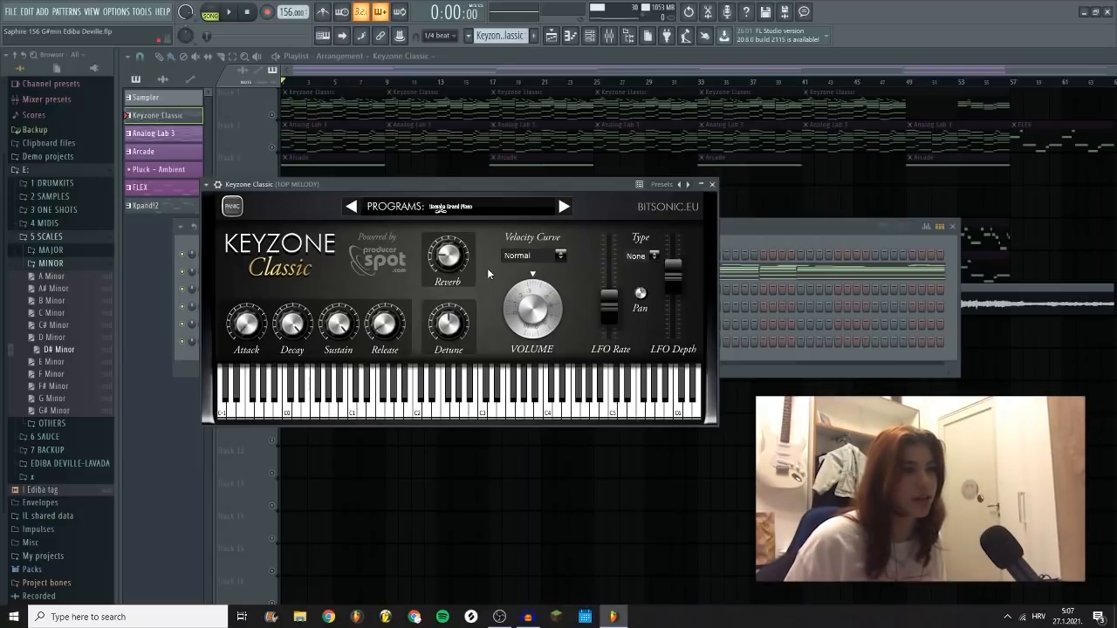
Step: Check the piano program list in Keyzone Classic and open the instrument's pattern in the piano roll
{"action": "left_click", "coordinate": [712, 184]}
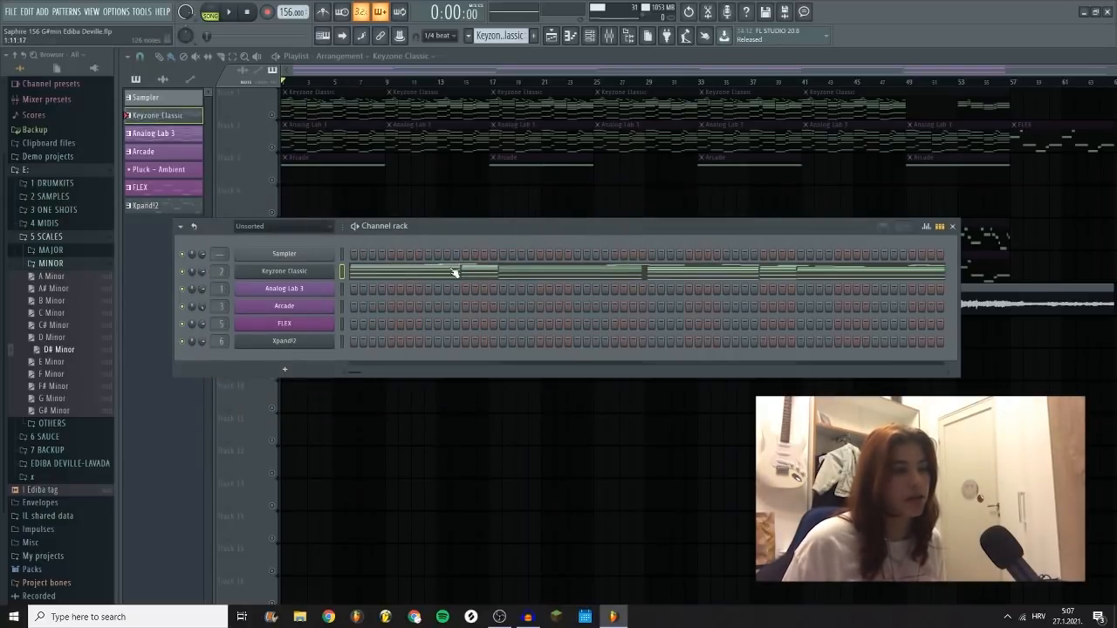
{"action": "left_click", "coordinate": [482, 213]}
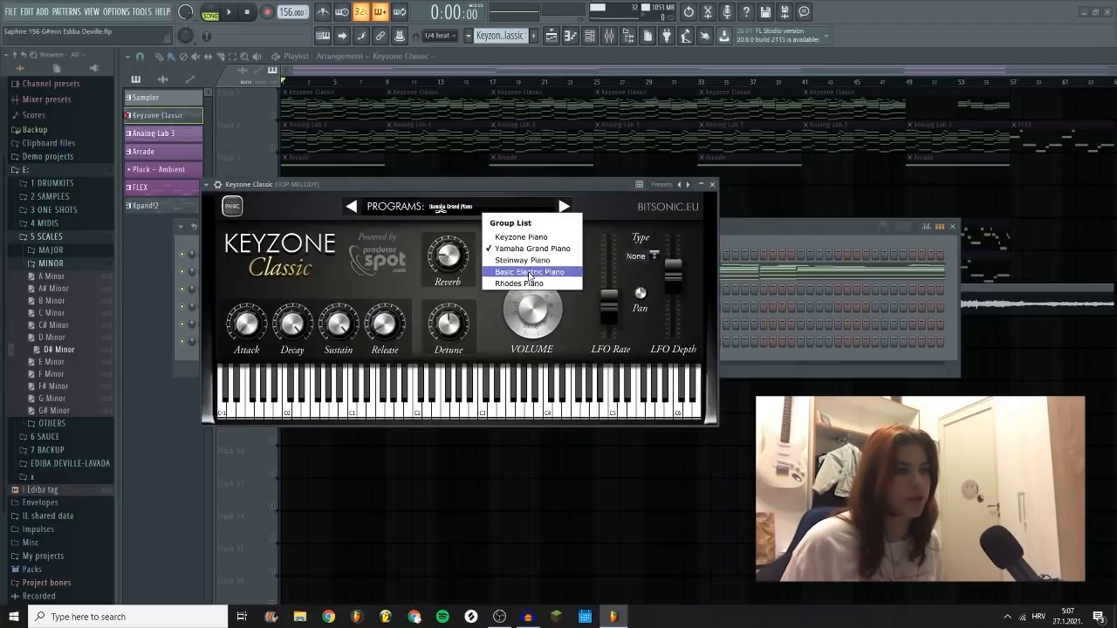
{"action": "left_click", "coordinate": [713, 184]}
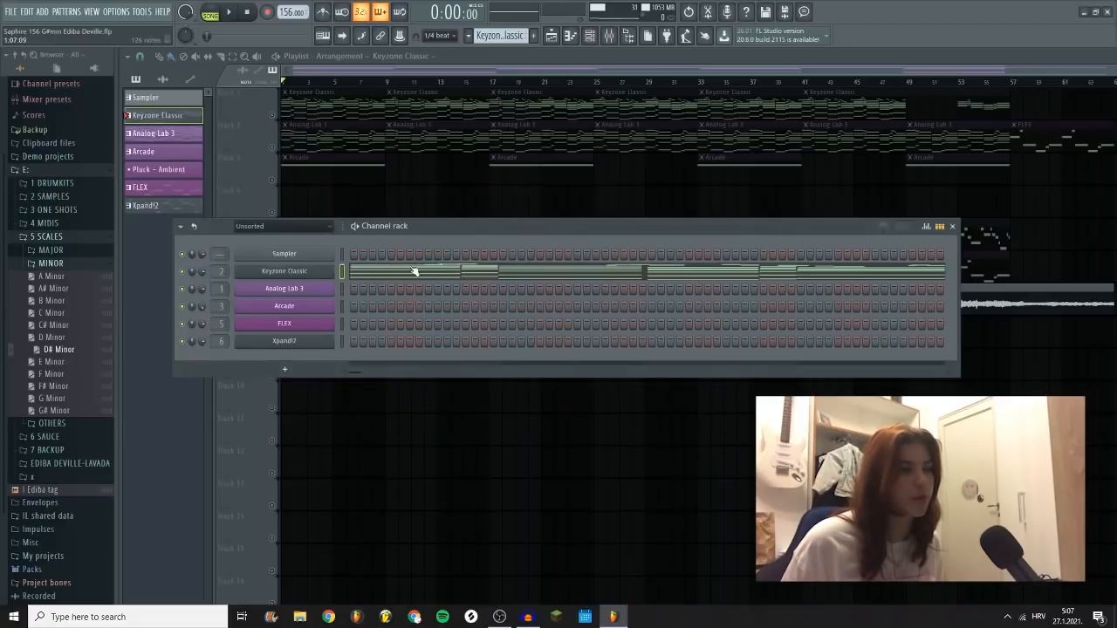
{"action": "left_click", "coordinate": [408, 274]}
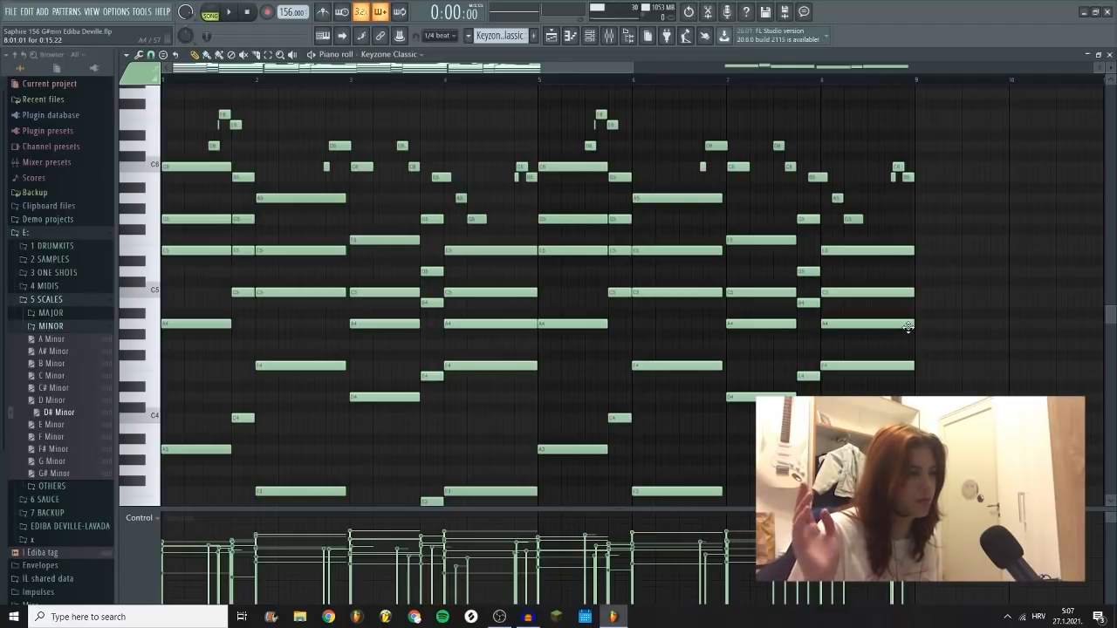
Step: Play the basic chord progression that starts at bar 13
{"action": "key", "text": "space"}
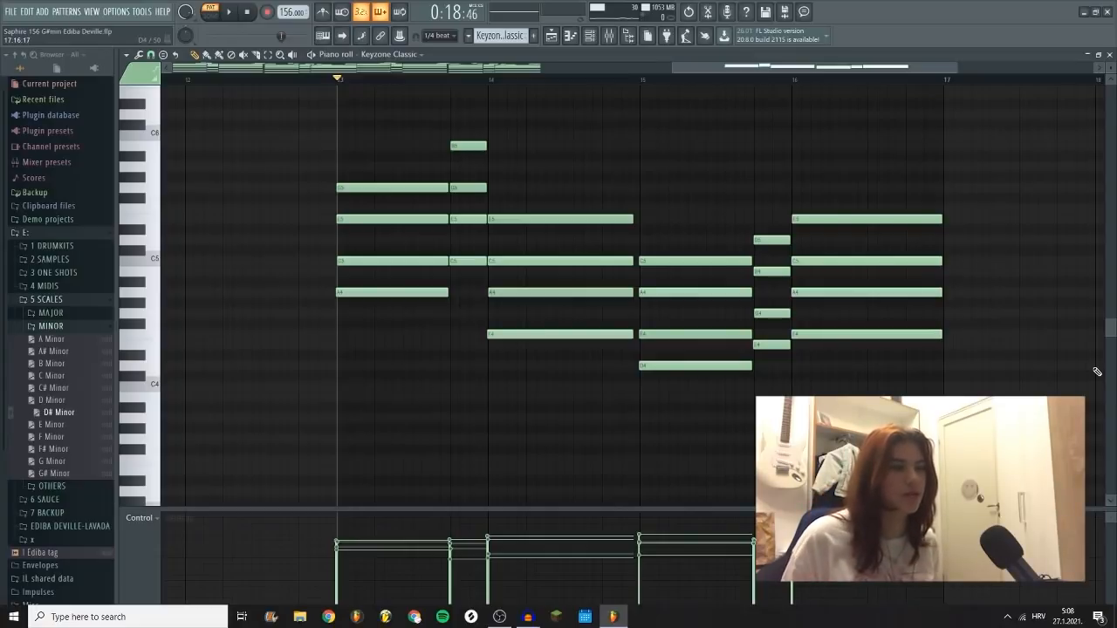
{"action": "key", "text": "space"}
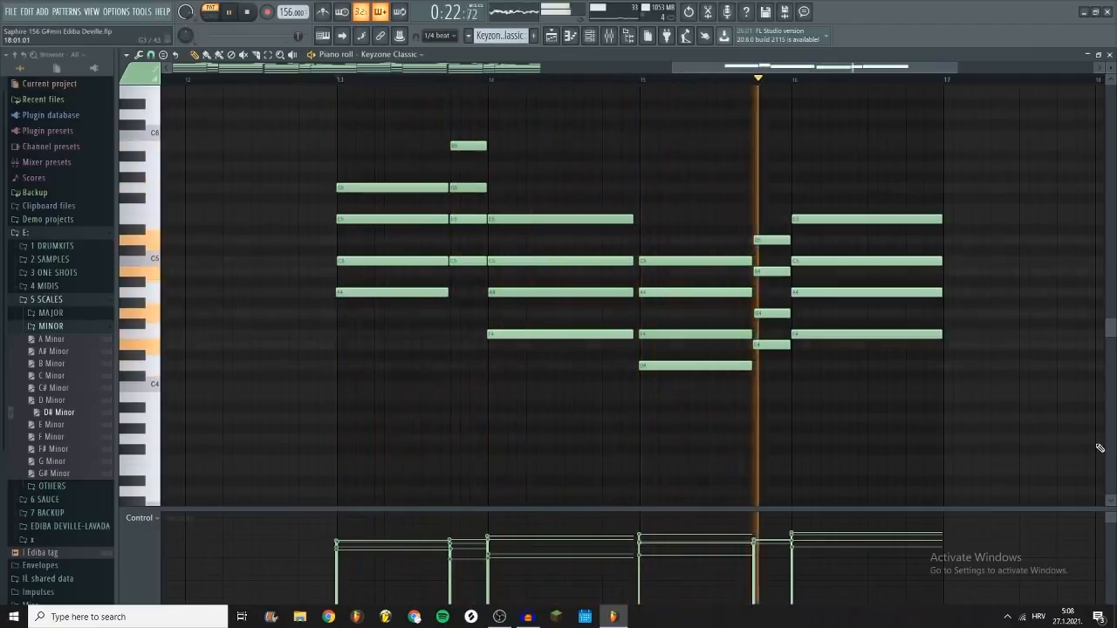
{"action": "key", "text": "space"}
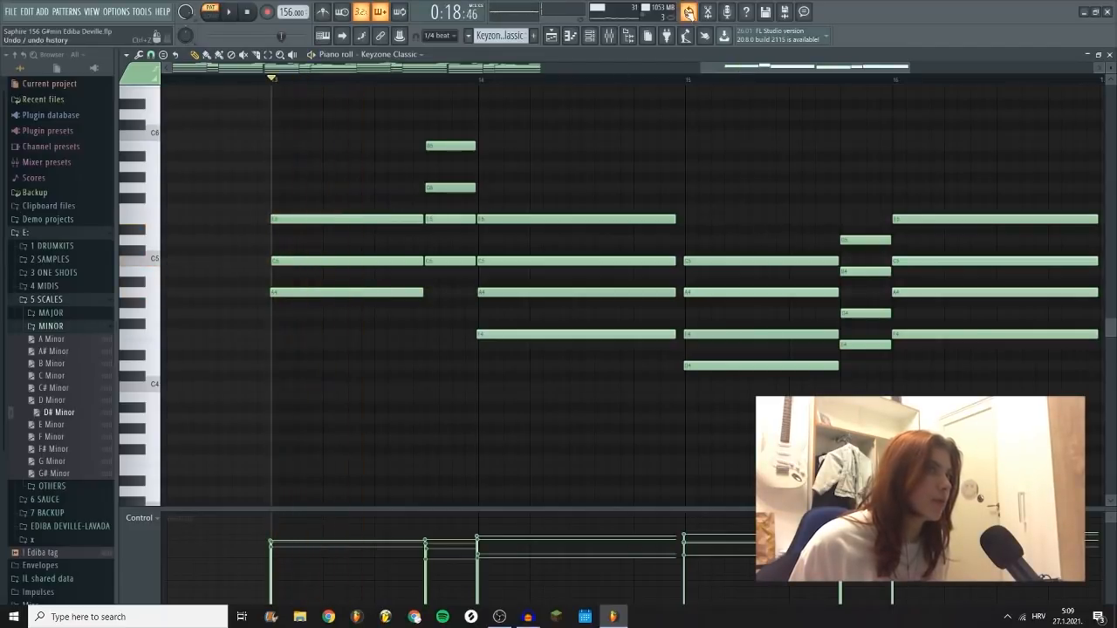
Step: Add a G5 note on top of the first chord at bar 13 and play the progression
{"action": "left_click", "coordinate": [277, 187]}
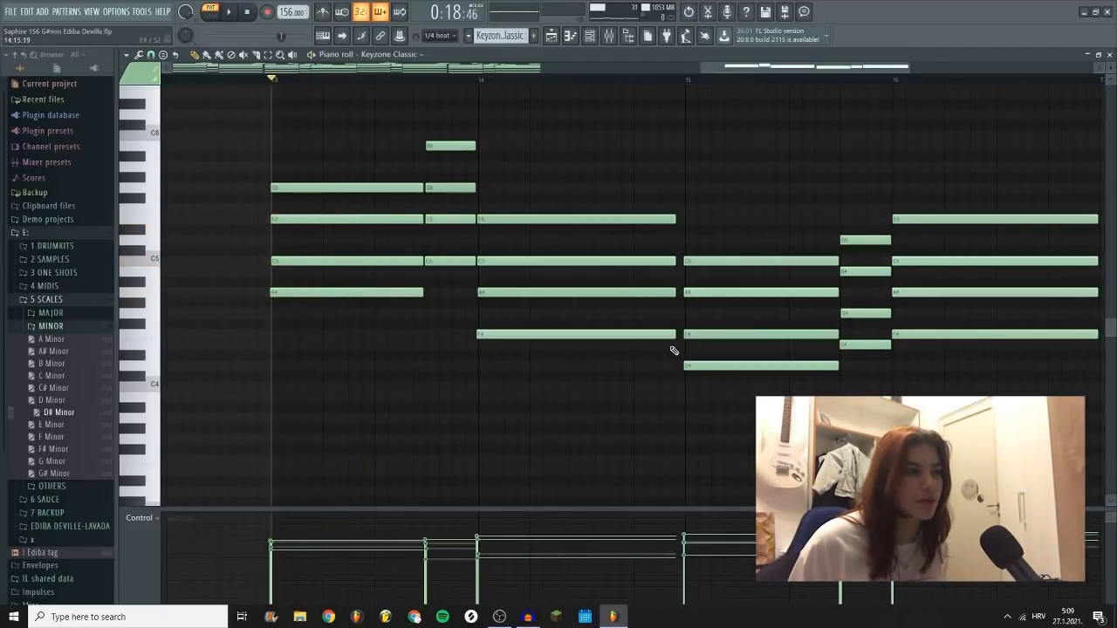
{"action": "key", "text": "space"}
{"action": "key", "text": "space"}
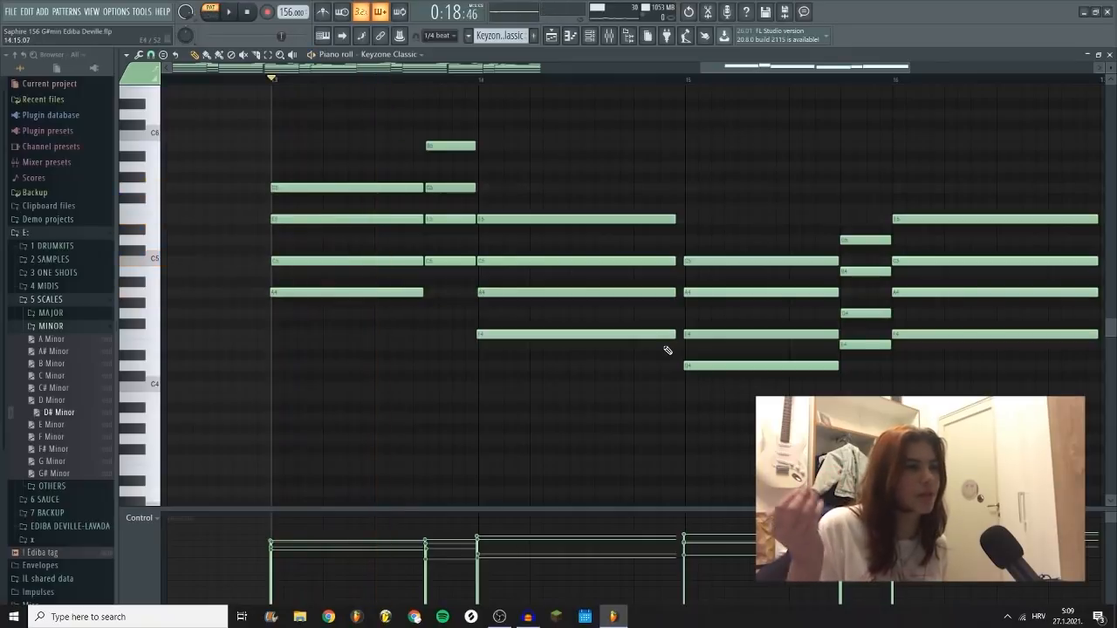
Step: Raise the second-lowest note of each chord from bar 13 by one octave and play the result
{"action": "scroll", "coordinate": [307, 306], "scroll_direction": "up", "scroll_amount": 2}
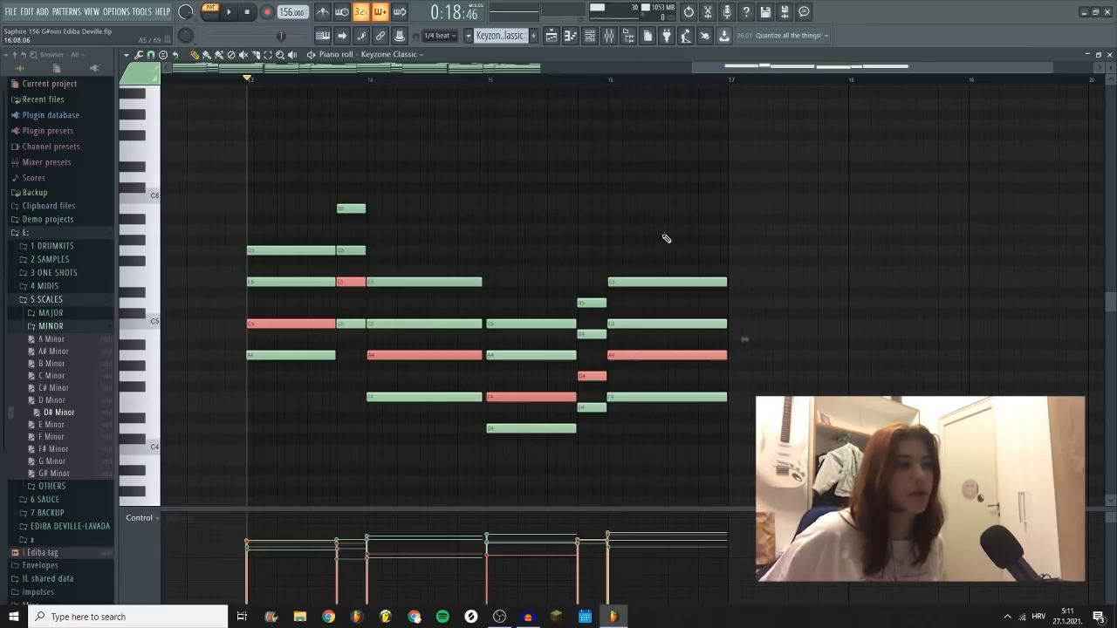
{"action": "key", "text": "ctrl+Up"}
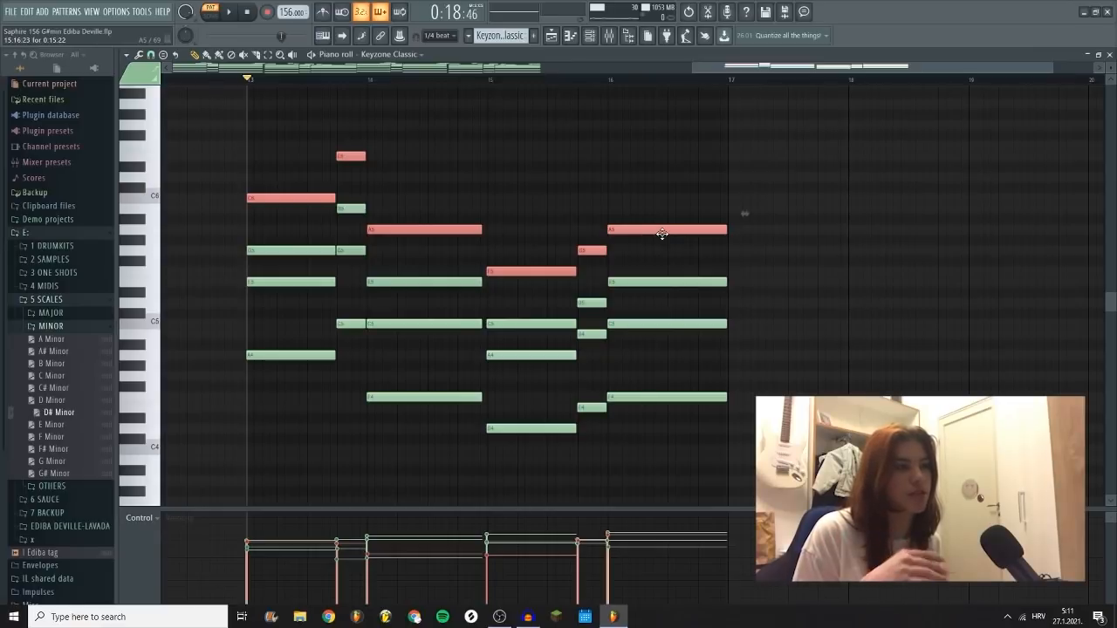
{"action": "key", "text": "space"}
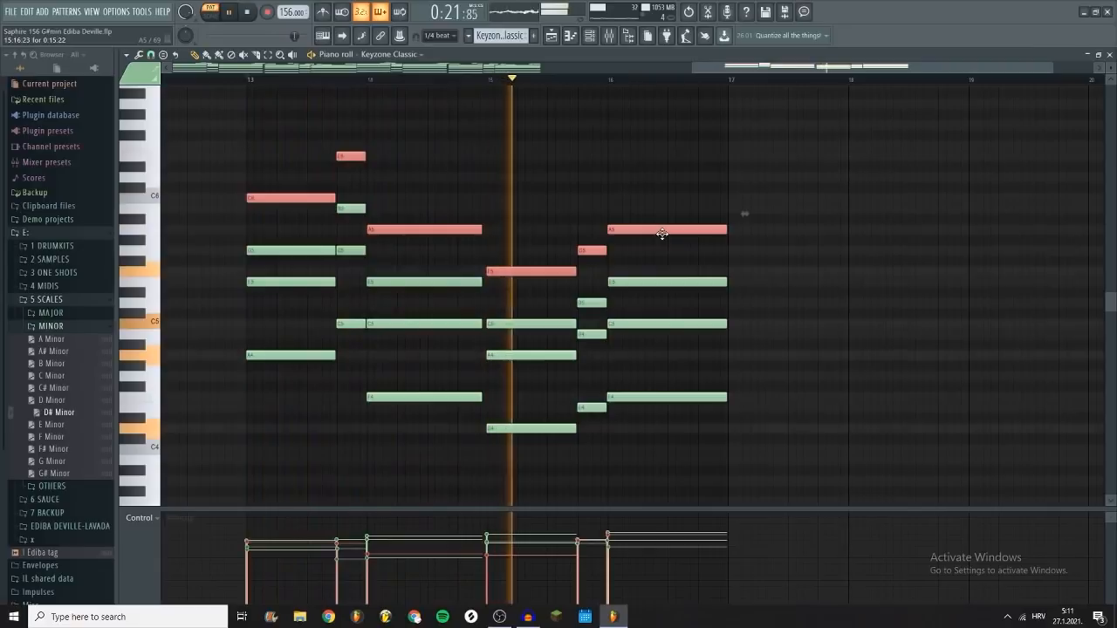
{"action": "key", "text": "space"}
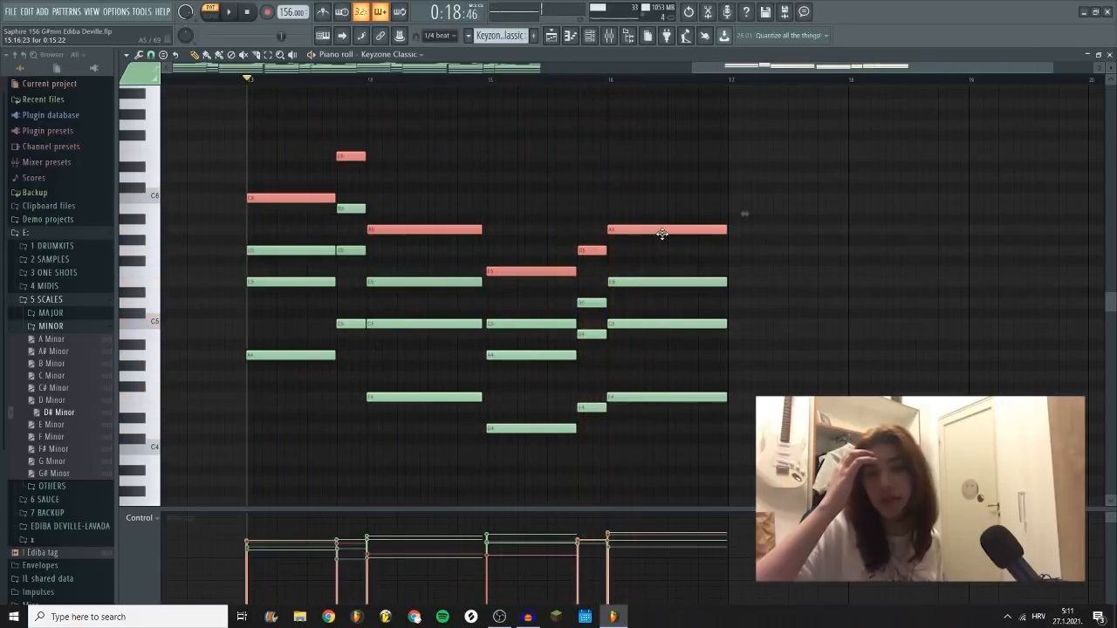
Step: Copy the lowest note of each chord one and two octaves down, and play the fuller progression
{"action": "left_click", "coordinate": [784, 246]}
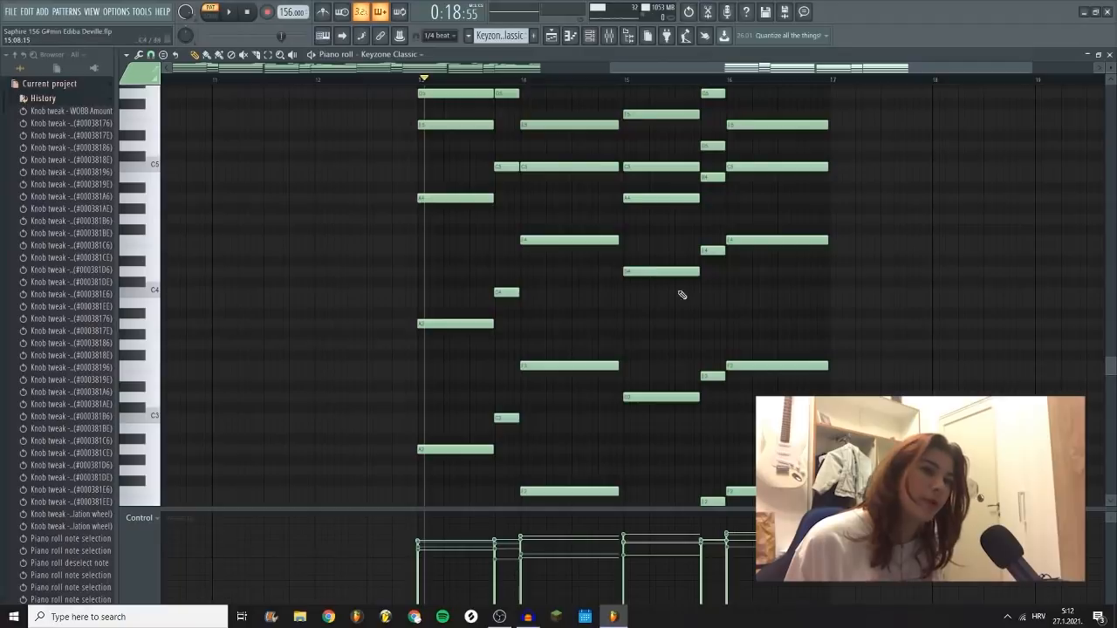
{"action": "scroll", "coordinate": [780, 238], "scroll_direction": "down", "scroll_amount": 2}
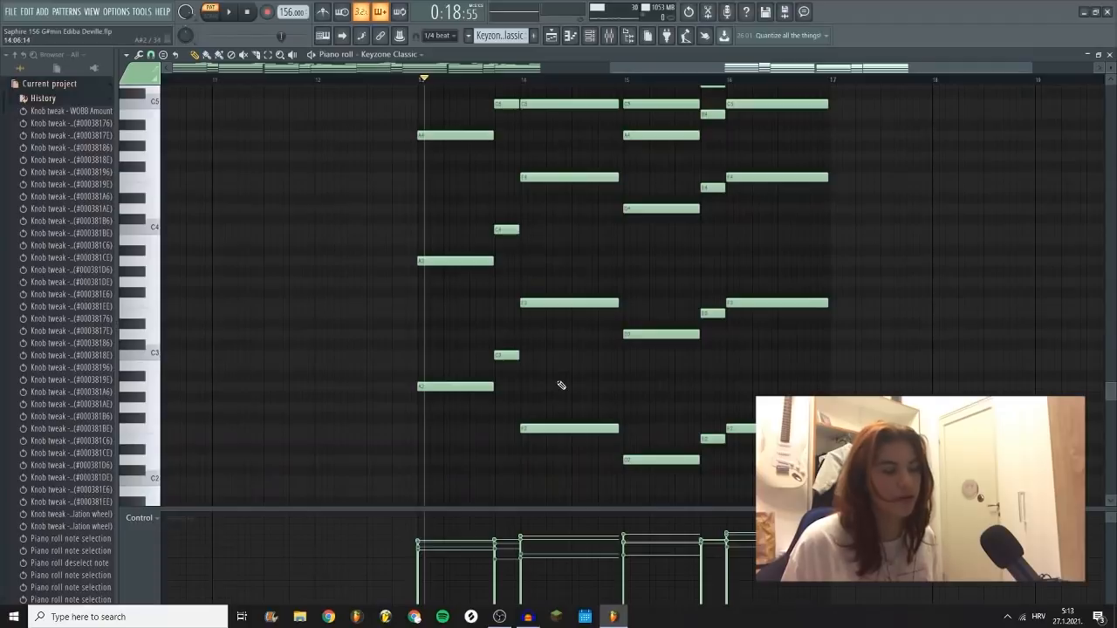
{"action": "scroll", "coordinate": [561, 385], "scroll_direction": "up", "scroll_amount": 2}
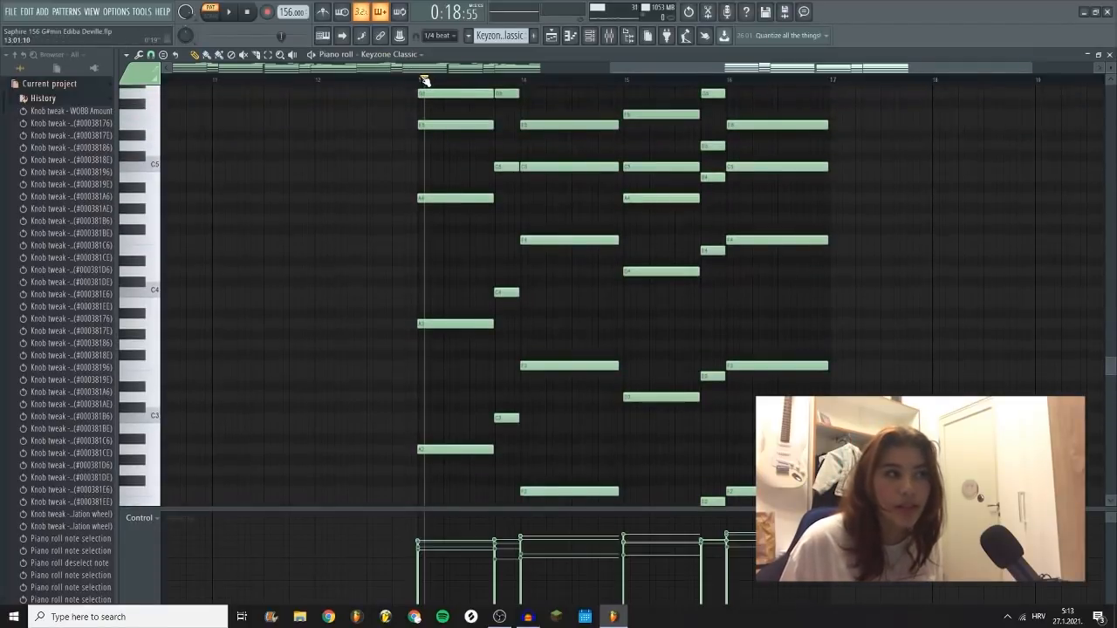
{"action": "key", "text": "space"}
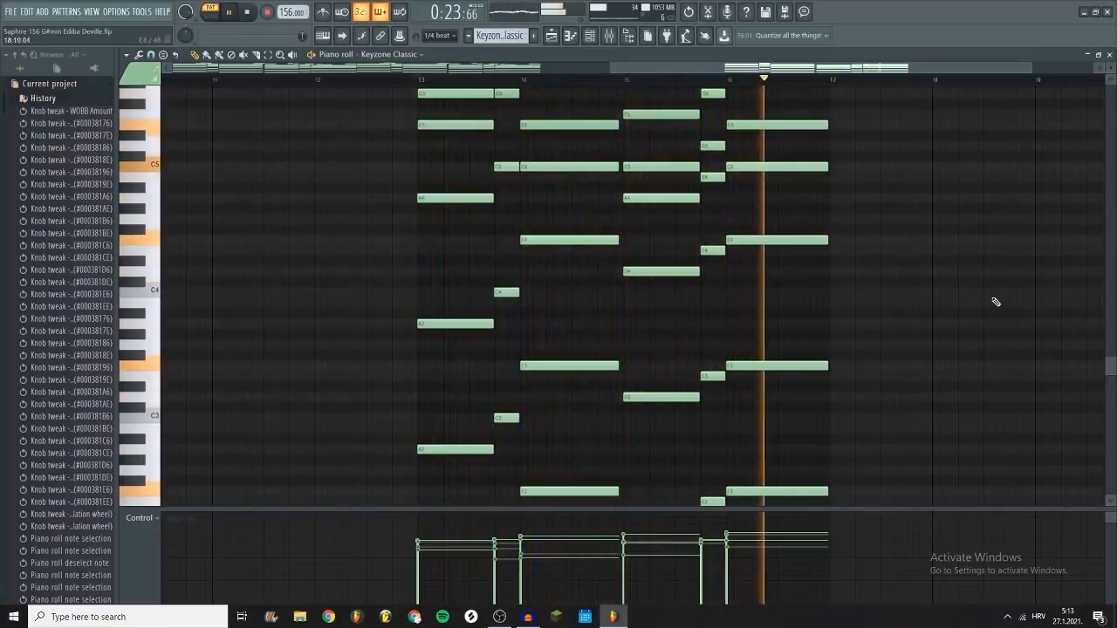
{"action": "key", "text": "space"}
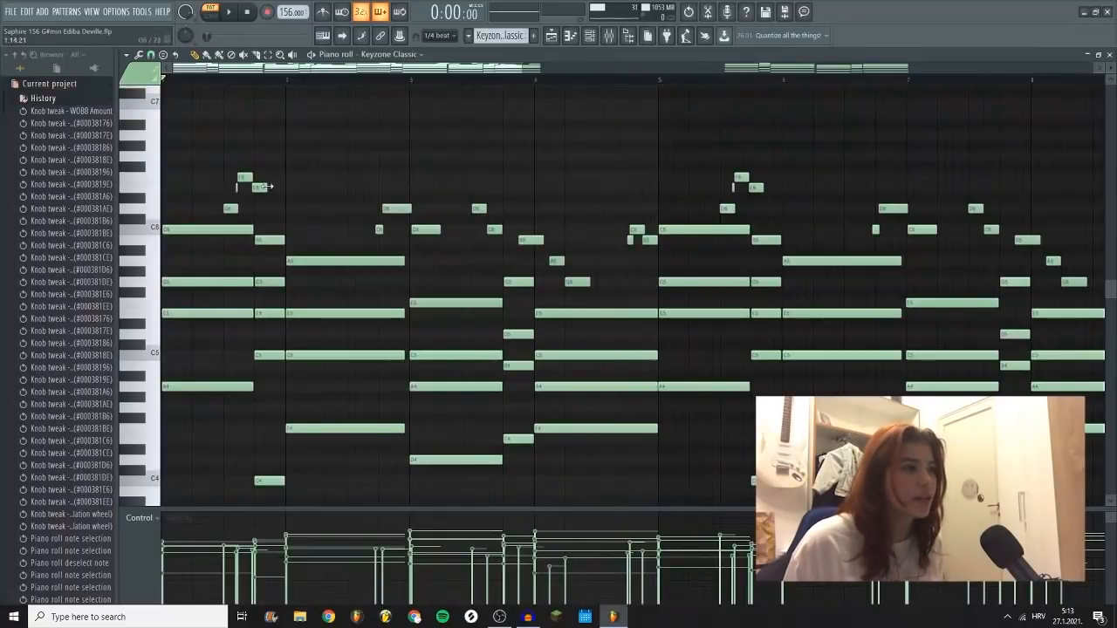
Step: Play the full Keyzone Classic melody from the start, replaying the short grace note in bar 1 up close
{"action": "key", "text": "space"}
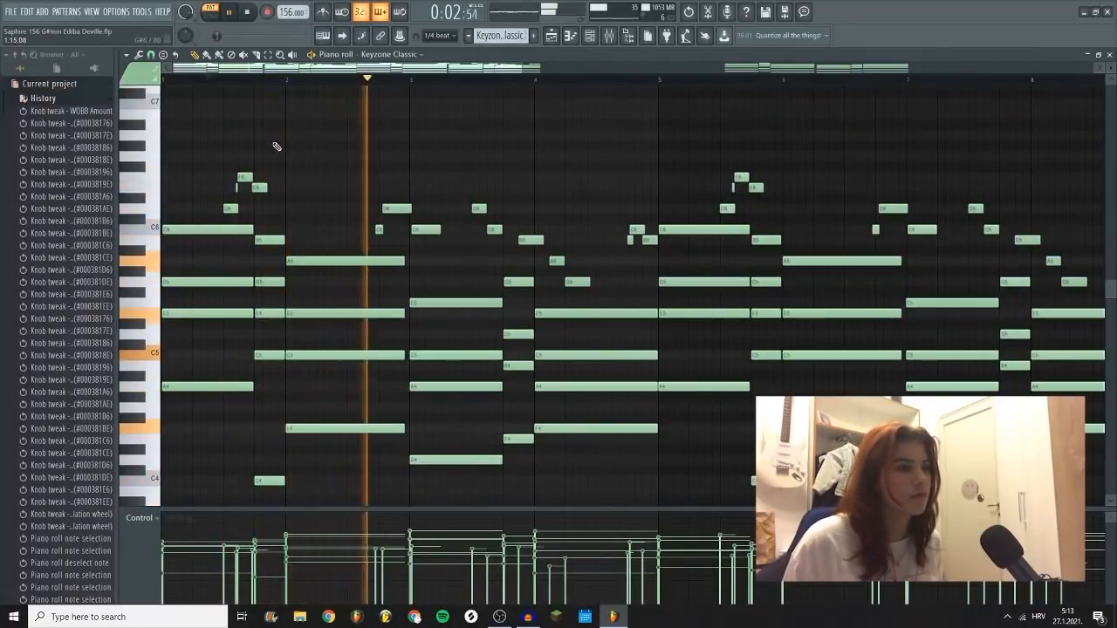
{"action": "key", "text": "space"}
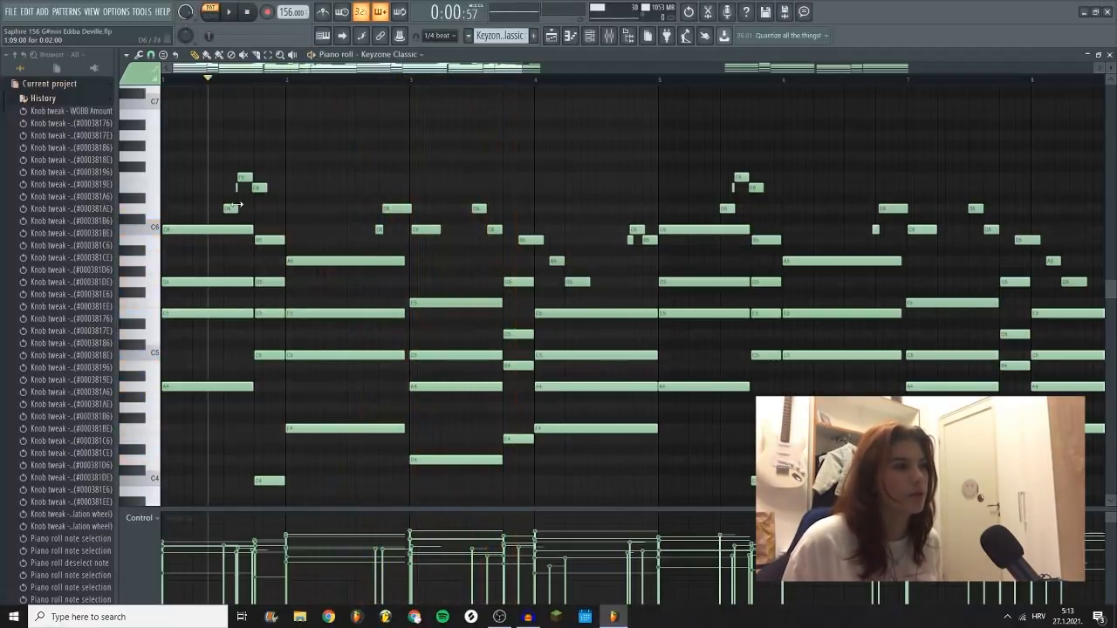
{"action": "scroll", "coordinate": [236, 199], "scroll_direction": "up", "scroll_amount": 3}
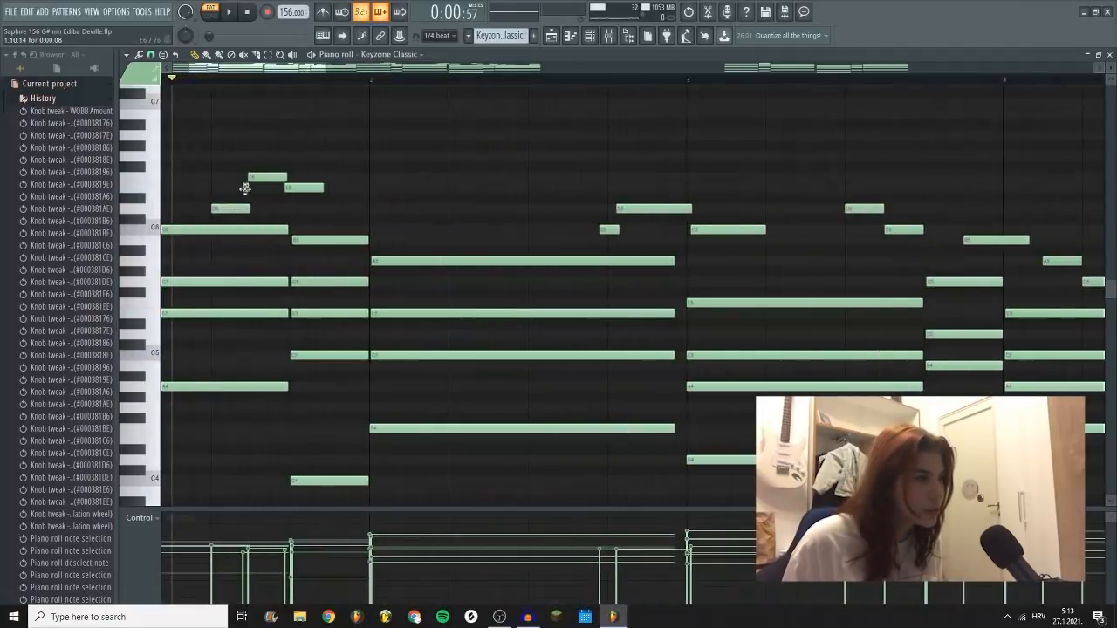
{"action": "left_click", "coordinate": [233, 81]}
{"action": "key", "text": "space"}
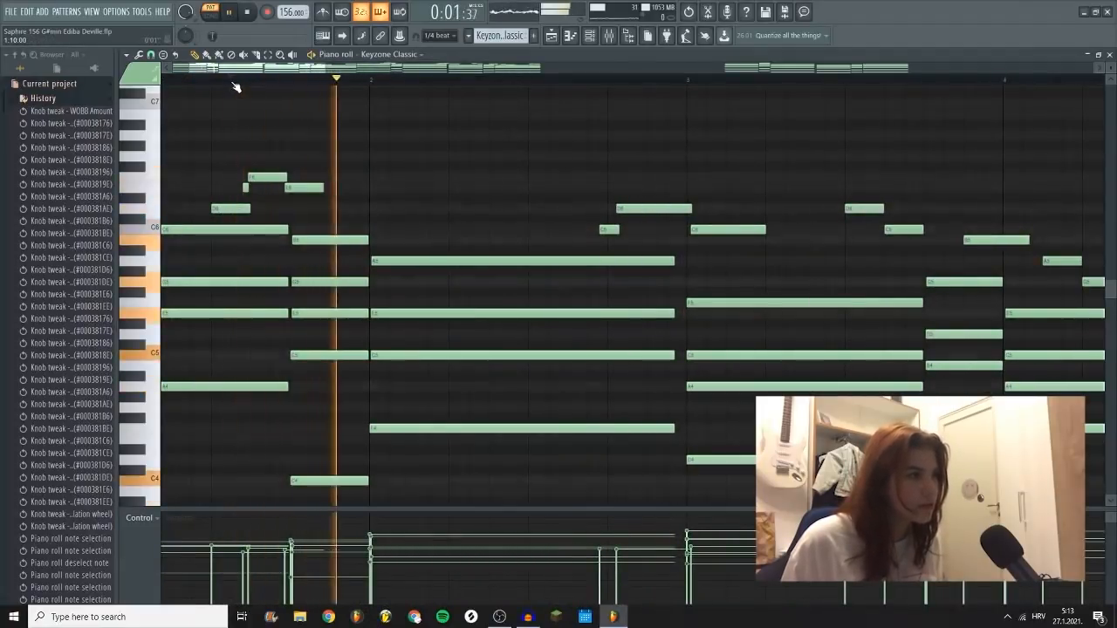
{"action": "key", "text": "space"}
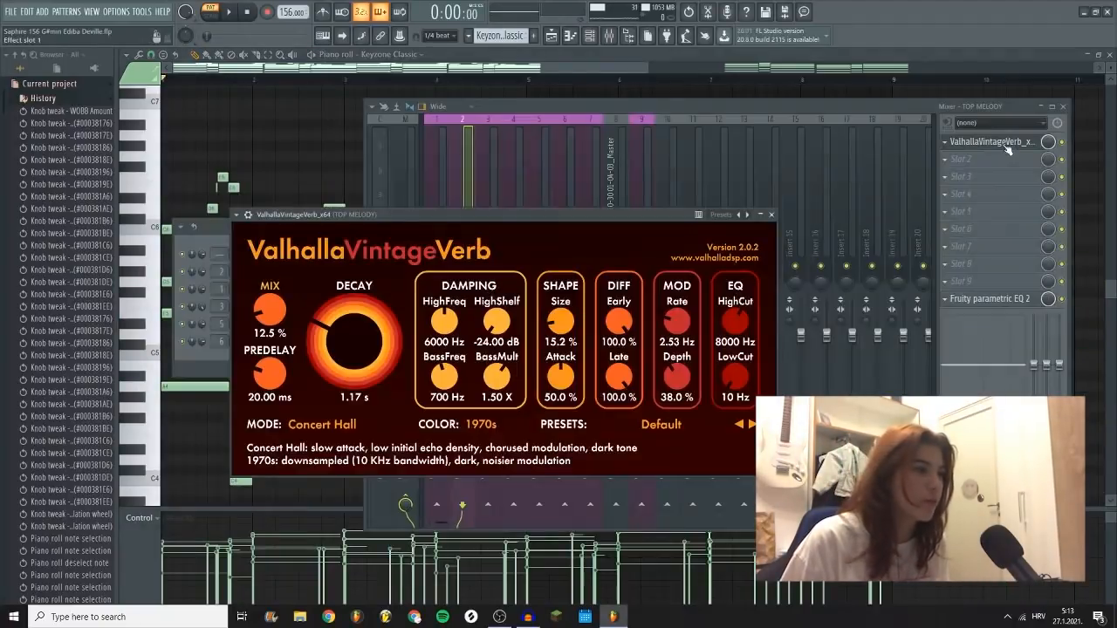
Step: Review the ValhallaVintageVerb and Fruity parametric EQ 2 effects on the TOP MELODY mixer track
{"action": "left_click_drag", "start_coordinate": [548, 219], "coordinate": [643, 150]}
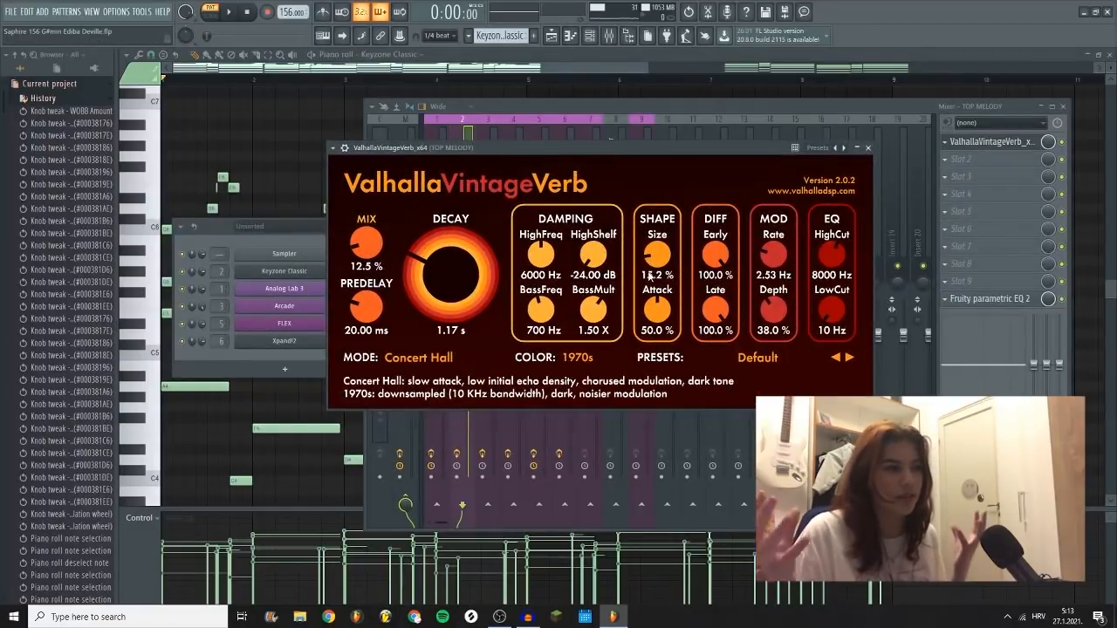
{"action": "left_click", "coordinate": [983, 299]}
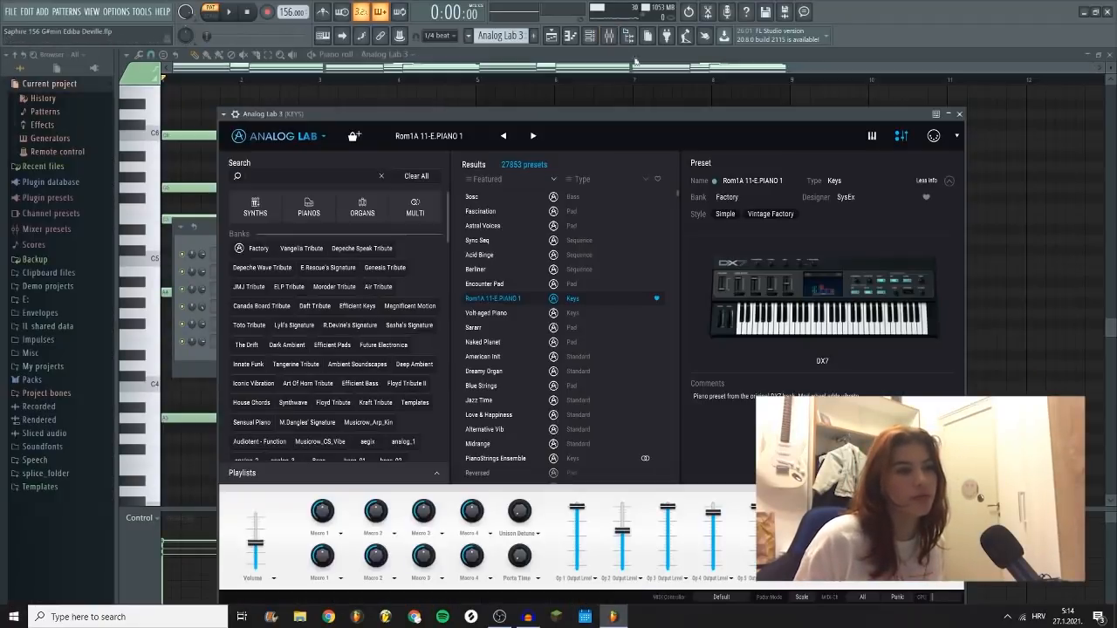
Step: Open the Analog Lab 3 pattern in the piano roll and play it, replaying the run from late in bar 3
{"action": "left_click", "coordinate": [955, 112]}
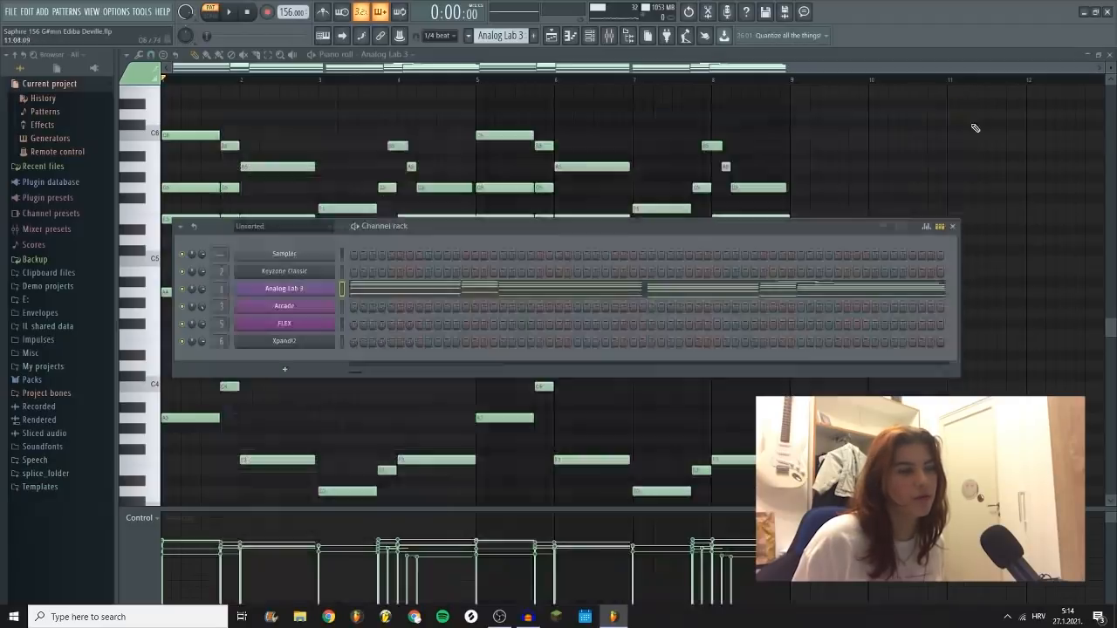
{"action": "left_click", "coordinate": [380, 288]}
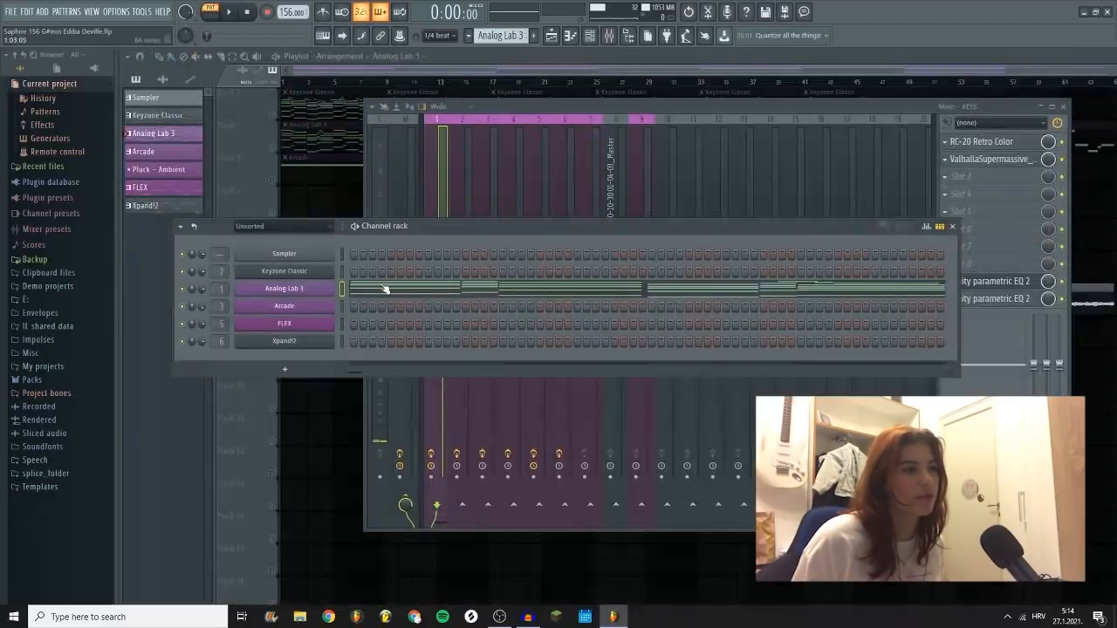
{"action": "left_click", "coordinate": [432, 291]}
{"action": "key", "text": "space"}
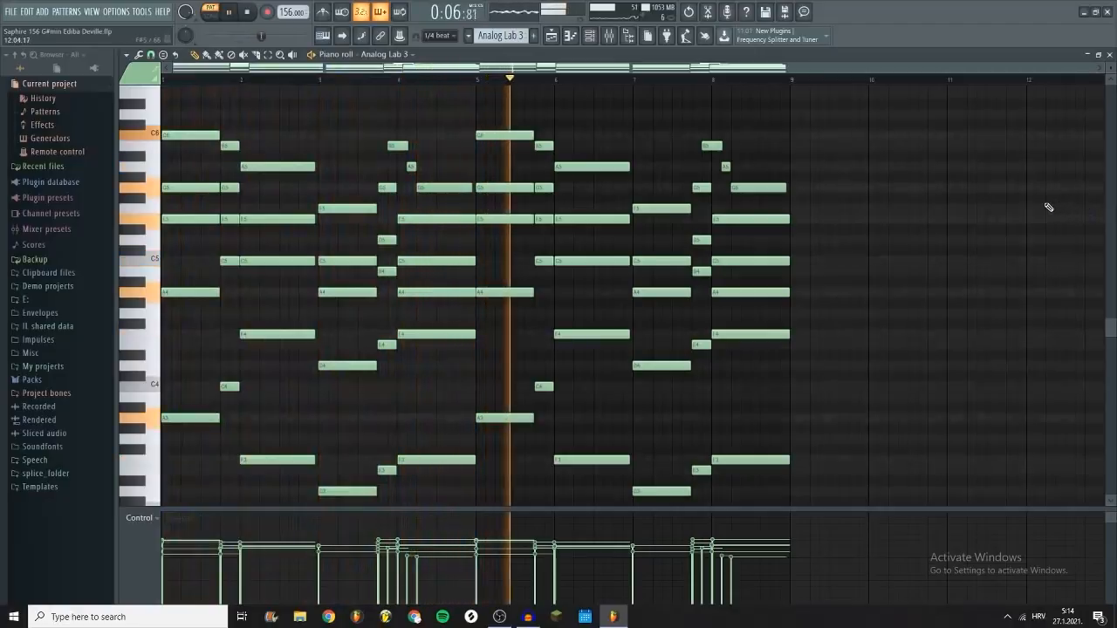
{"action": "key", "text": "space"}
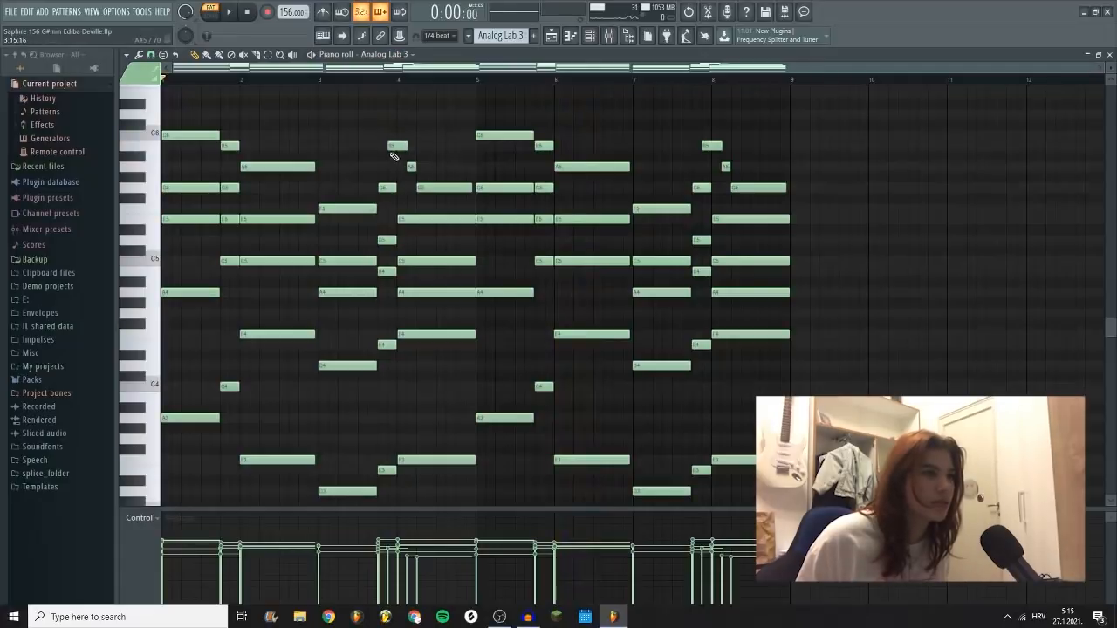
{"action": "left_click", "coordinate": [374, 79]}
{"action": "key", "text": "space"}
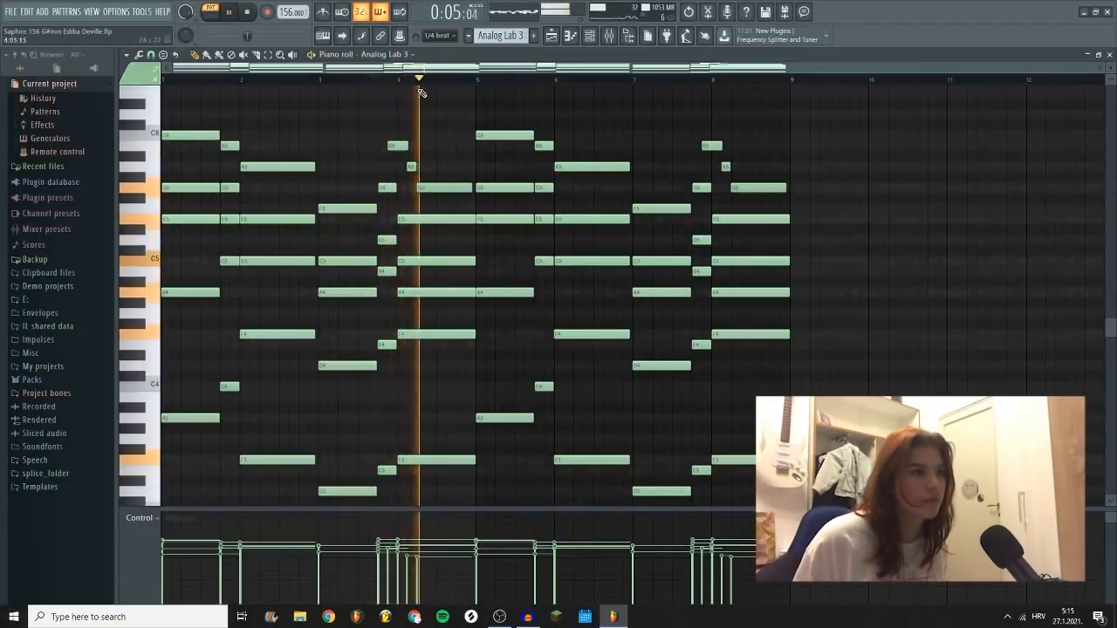
Step: Show the mixer and play the KEYS track with its effects bypassed
{"action": "key", "text": "F9"}
{"action": "key", "text": "space"}
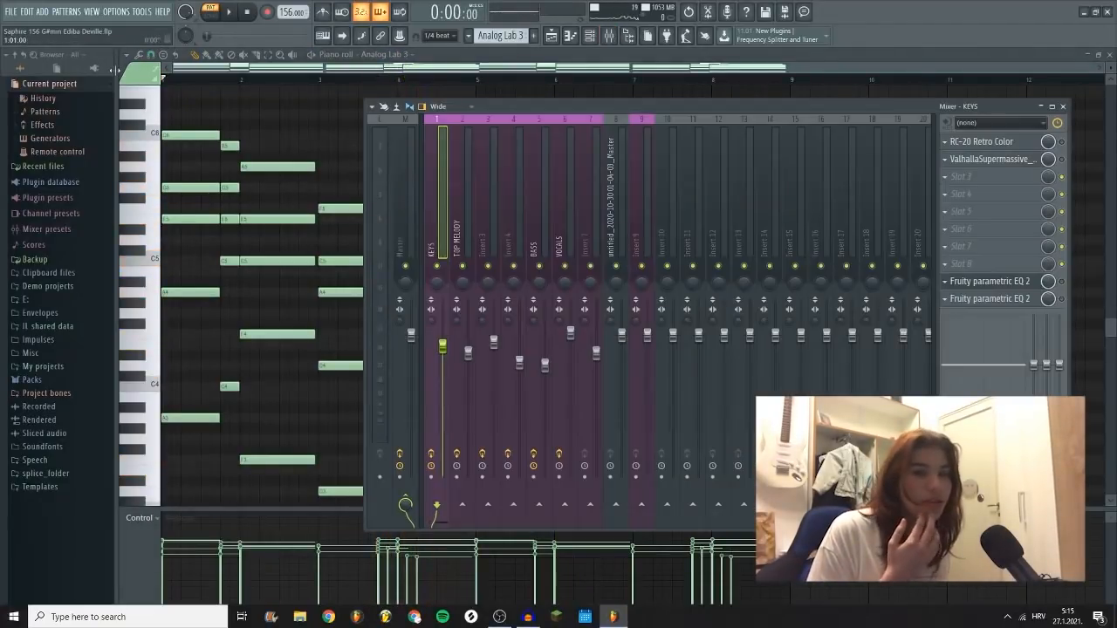
{"action": "key", "text": "space"}
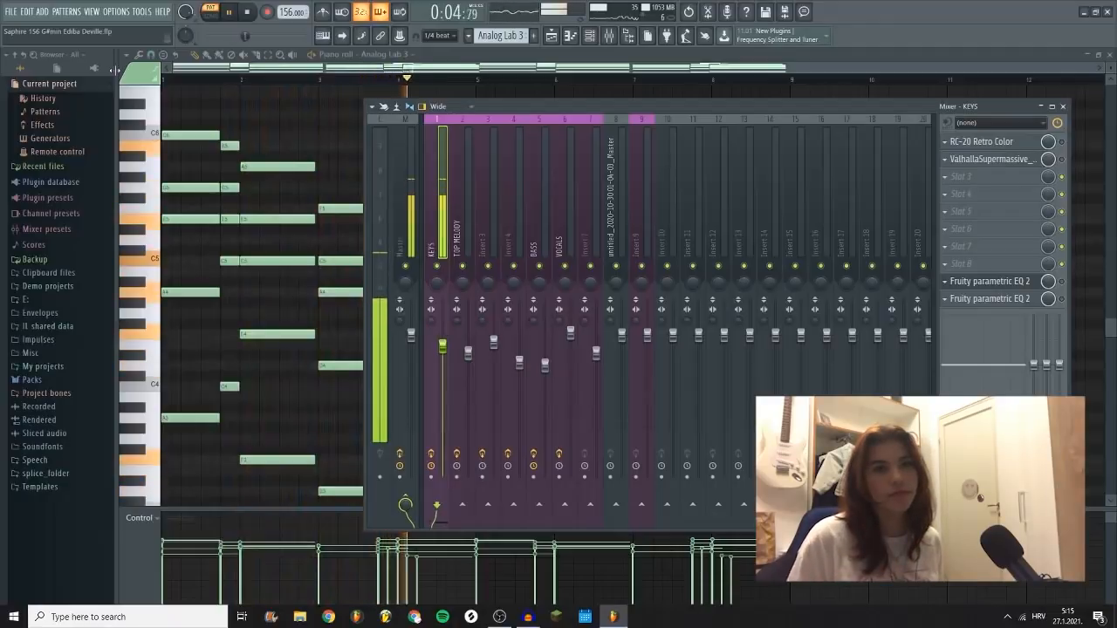
{"action": "key", "text": "space"}
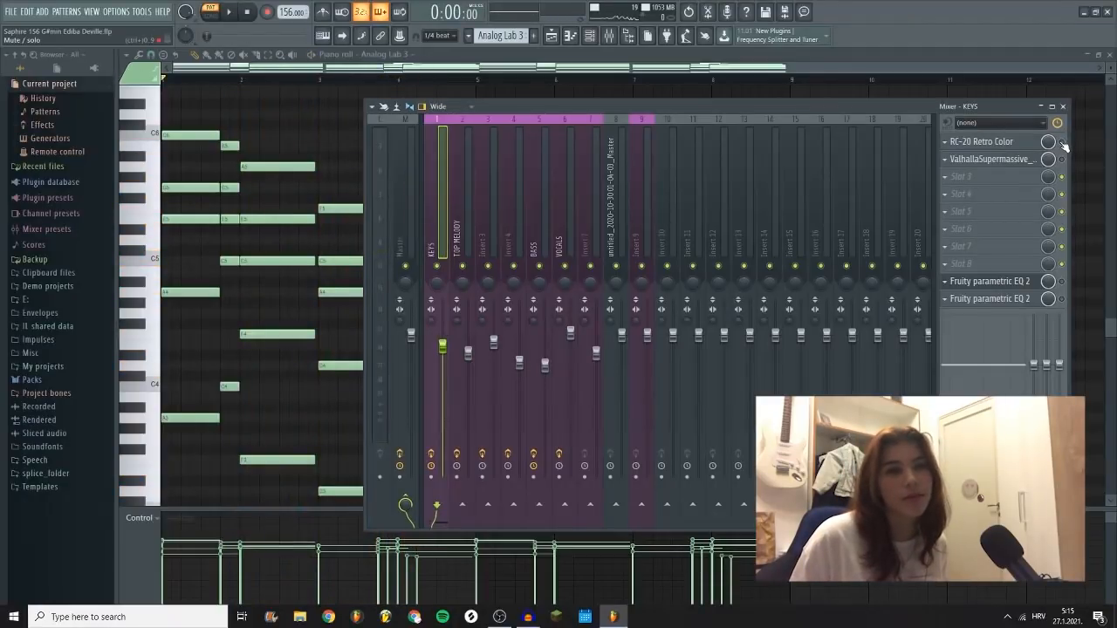
Step: Enable RC-20 Retro Color on the KEYS track and view its settings
{"action": "left_click", "coordinate": [995, 141]}
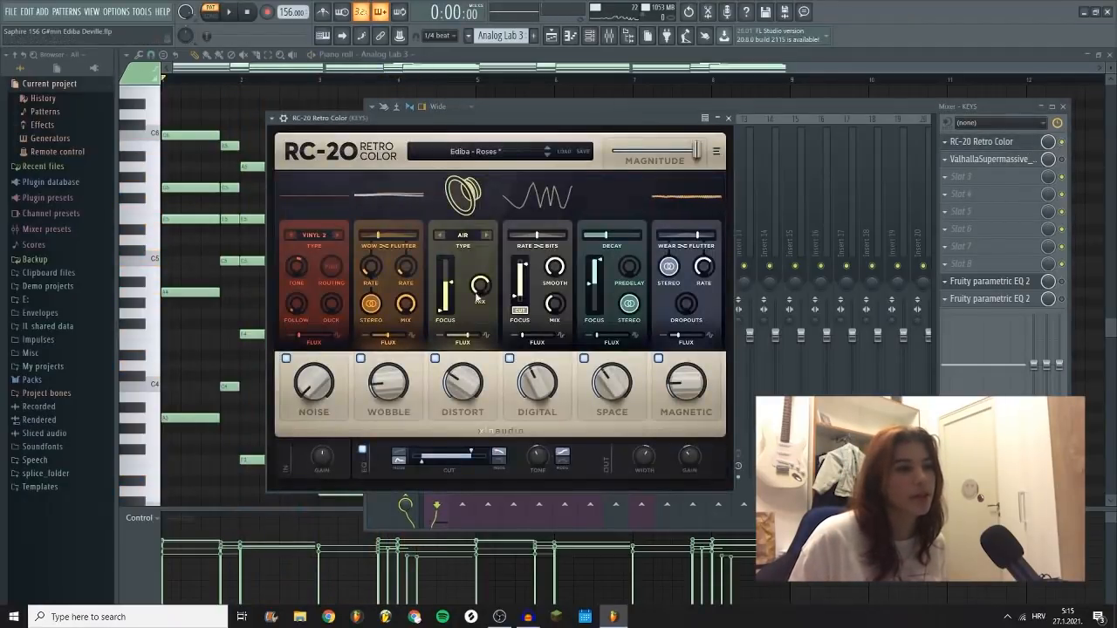
{"action": "left_click", "coordinate": [728, 118]}
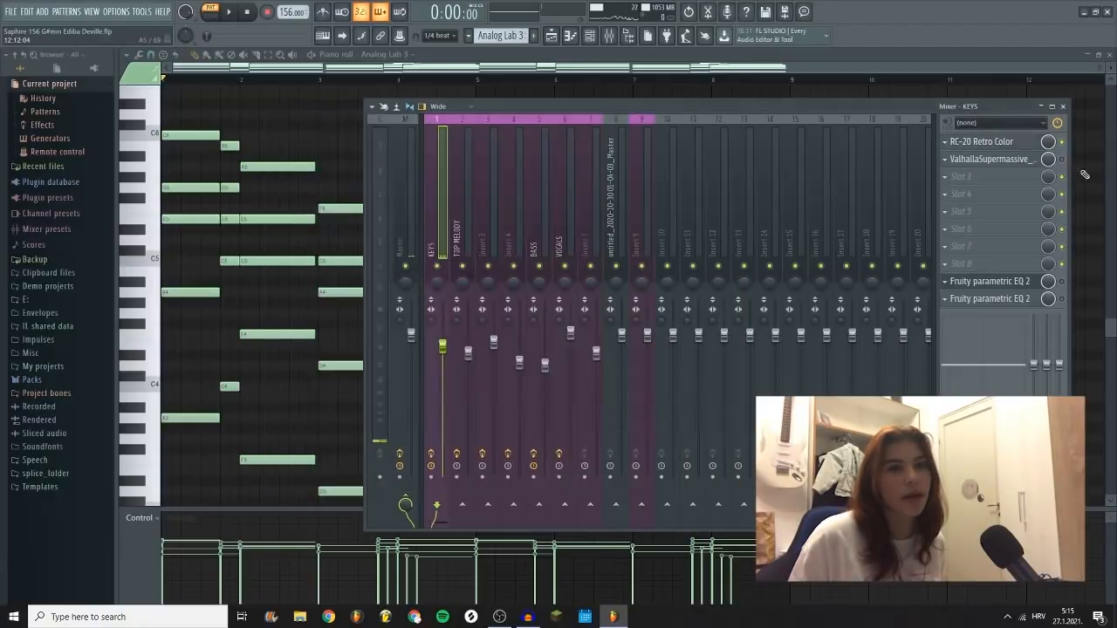
Step: View the ValhallaSupermassive settings on the KEYS mixer track and play the Analog Lab 3 pattern with its effects
{"action": "left_click", "coordinate": [995, 159]}
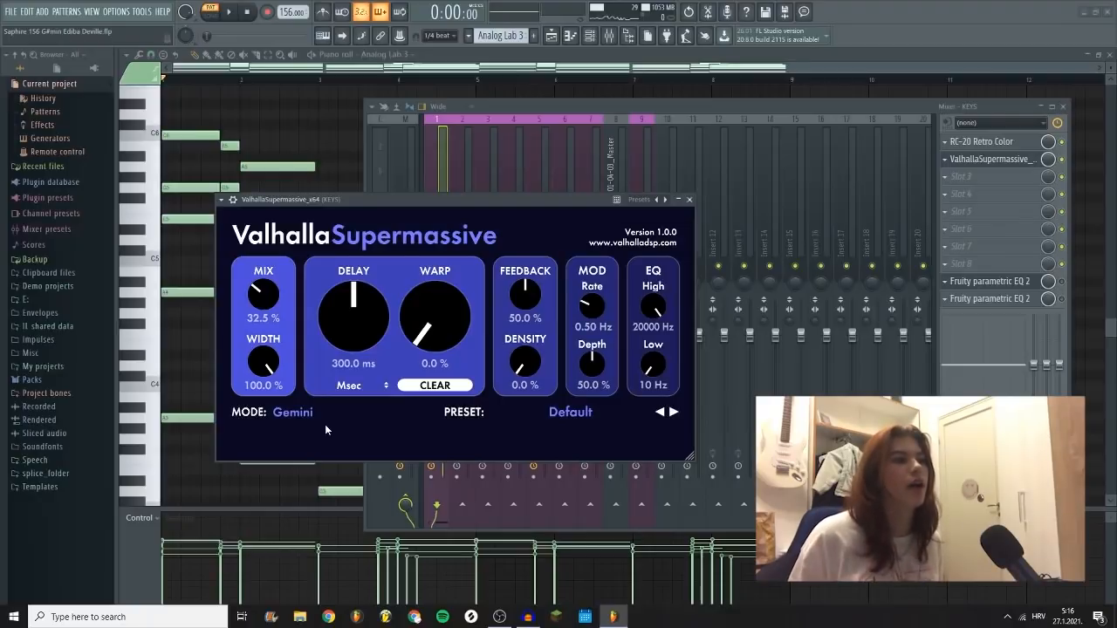
{"action": "left_click", "coordinate": [689, 200]}
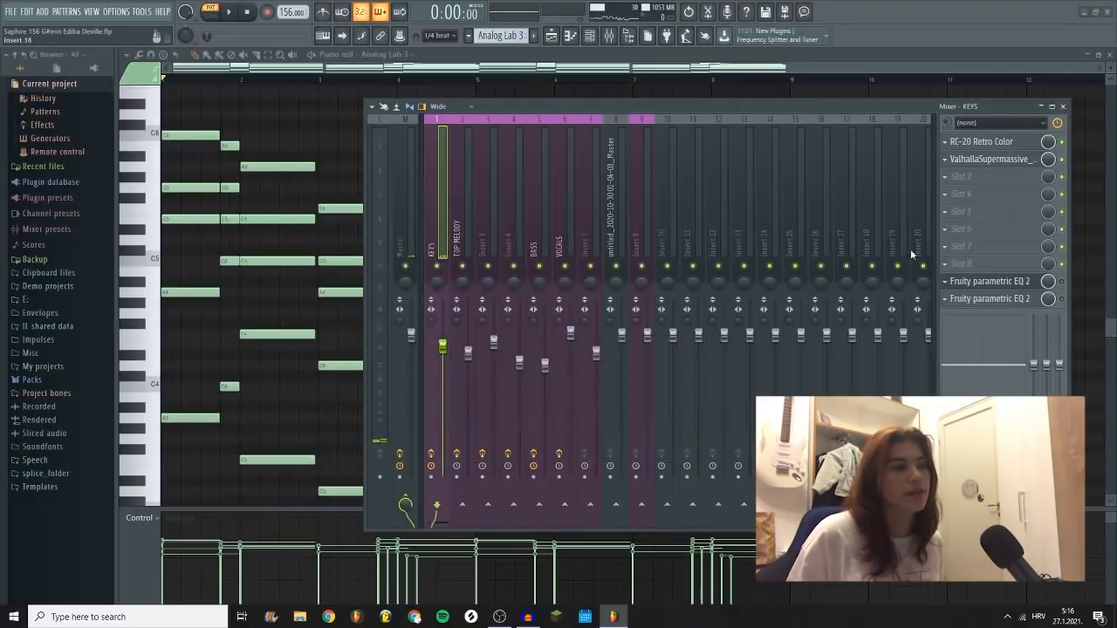
{"action": "left_click", "coordinate": [230, 12]}
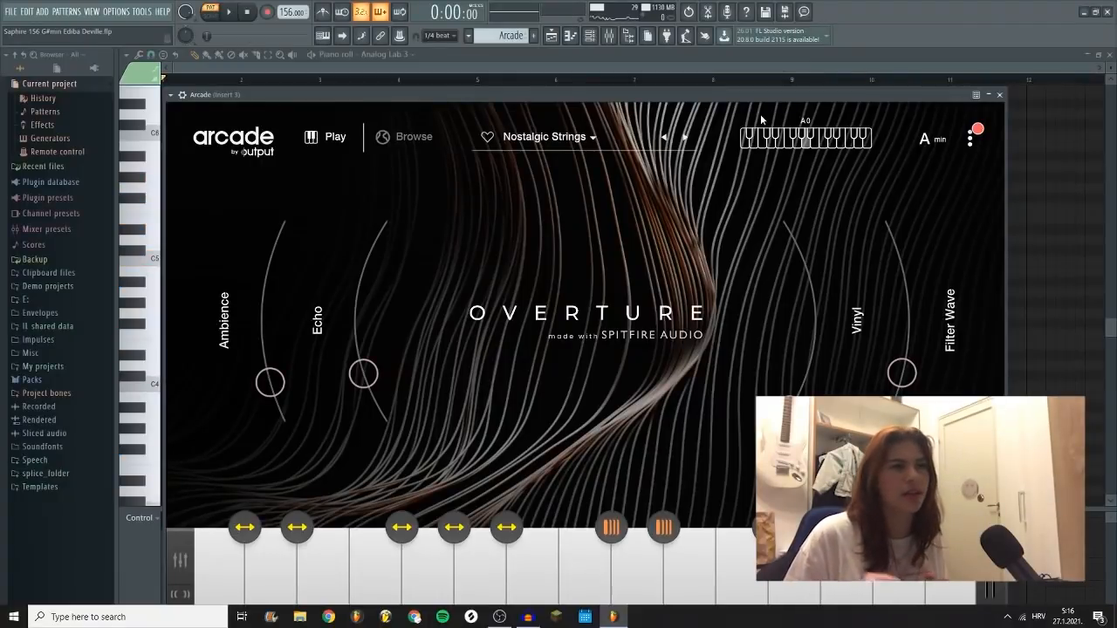
Step: Open the Arcade pattern in the piano roll and play its long sustained notes
{"action": "left_click", "coordinate": [1000, 95]}
{"action": "left_click", "coordinate": [377, 311]}
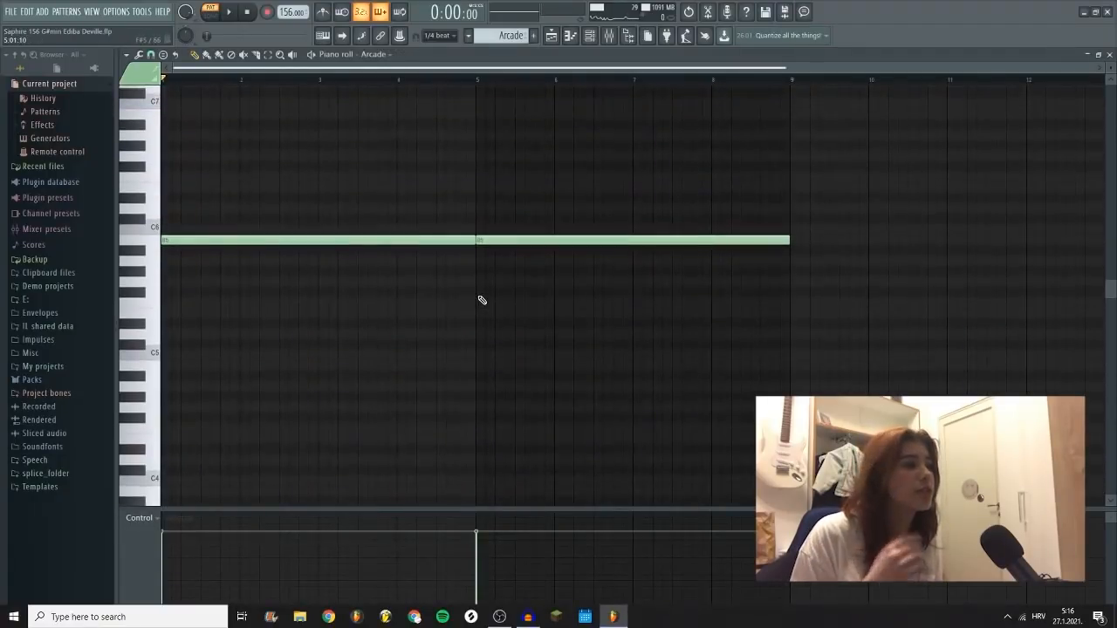
{"action": "key", "text": "space"}
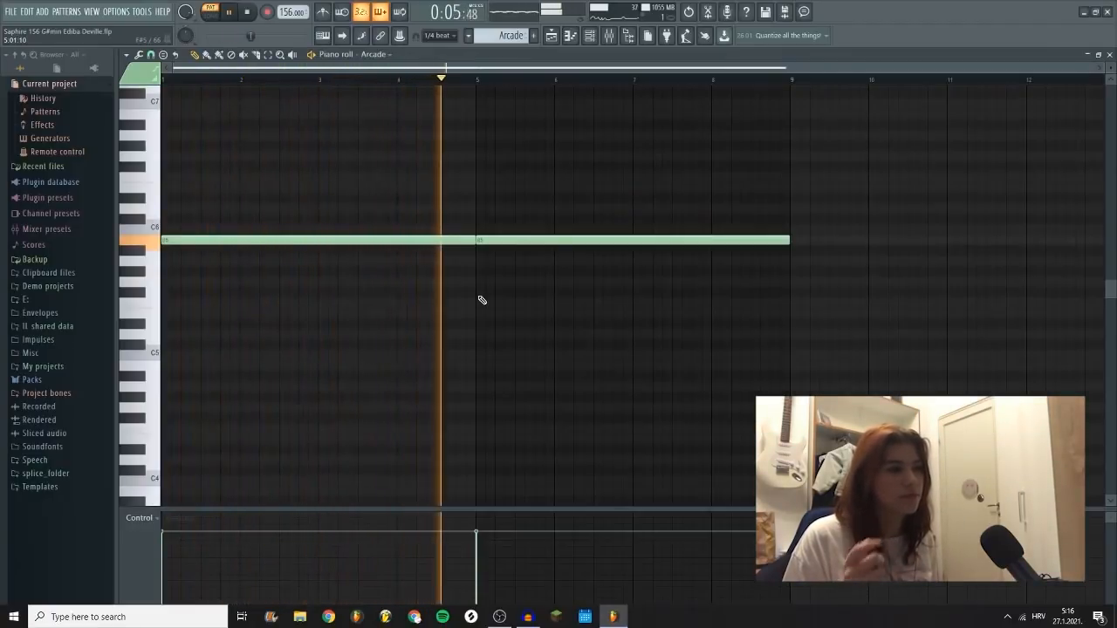
{"action": "key", "text": "space"}
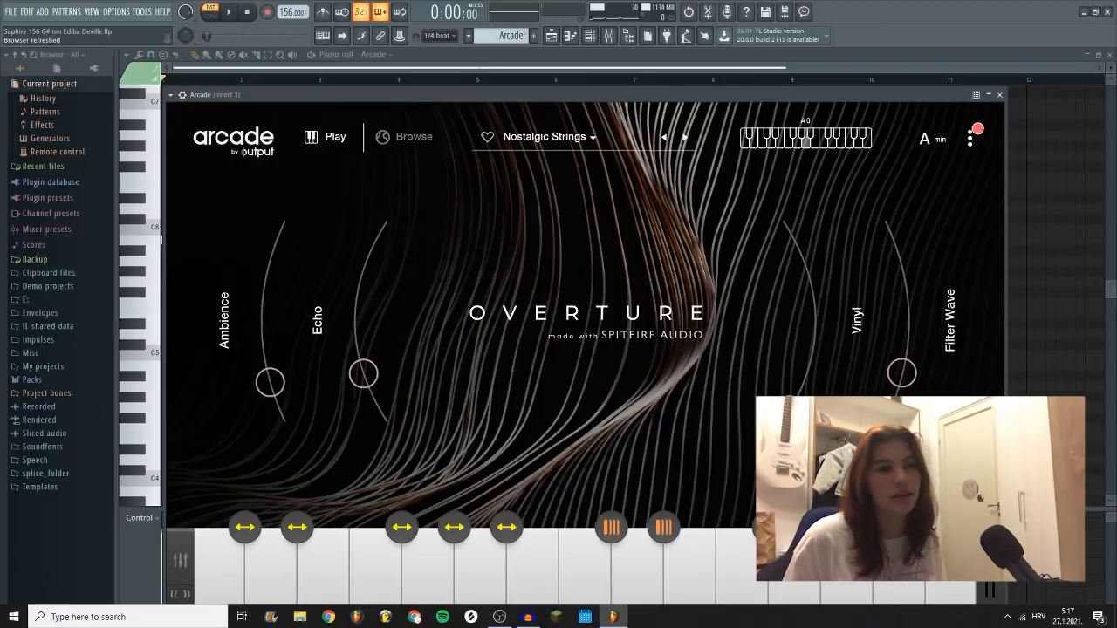
Step: Set the Vinyl macro of Arcade's Nostalgic Strings instrument to 0 and close the instrument
{"action": "mouse_move", "coordinate": [798, 389]}
{"action": "left_mouse_down"}
{"action": "mouse_move", "coordinate": [790, 235]}
{"action": "mouse_move", "coordinate": [795, 395]}
{"action": "left_mouse_up"}
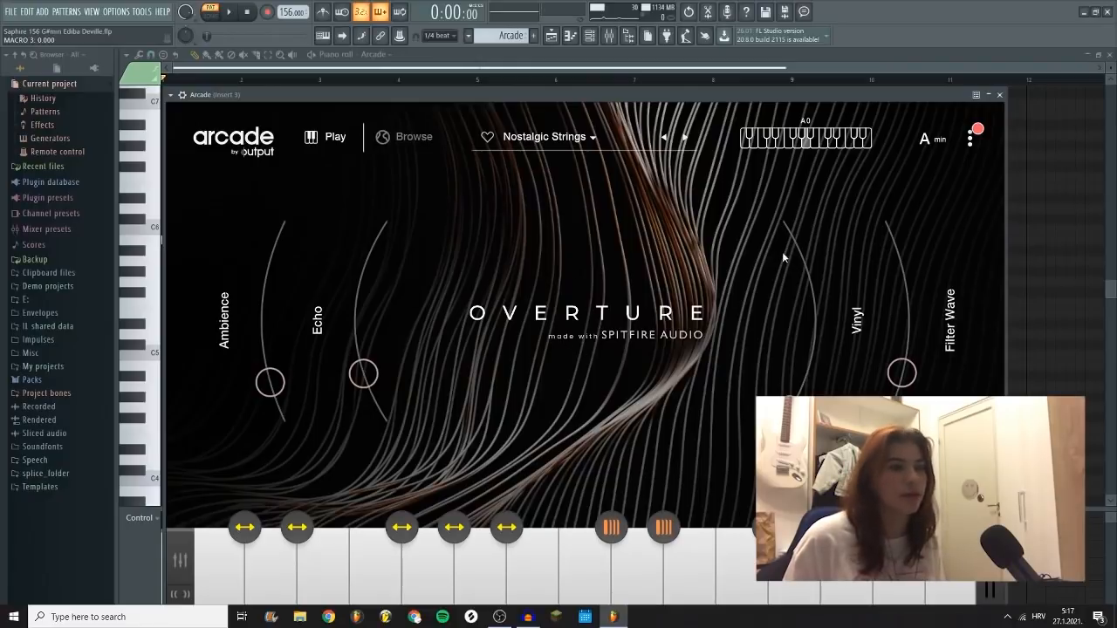
{"action": "left_click", "coordinate": [1003, 96]}
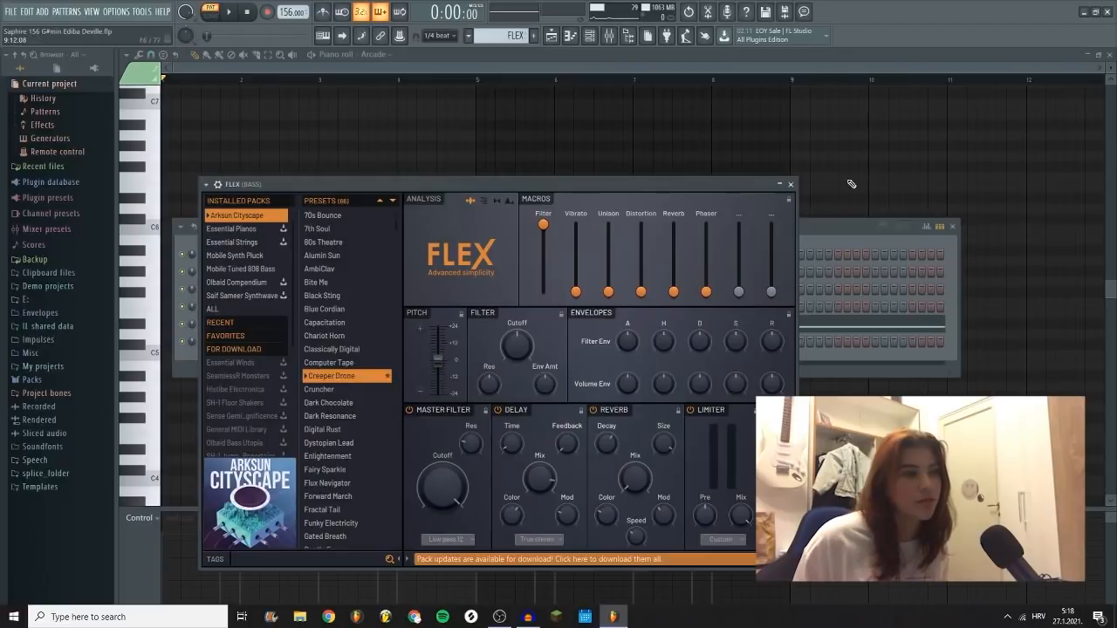
Step: Open the FLEX bass pattern in the piano roll, play it, and examine the BASS track's Fruity parametric EQ 2
{"action": "left_click", "coordinate": [791, 184]}
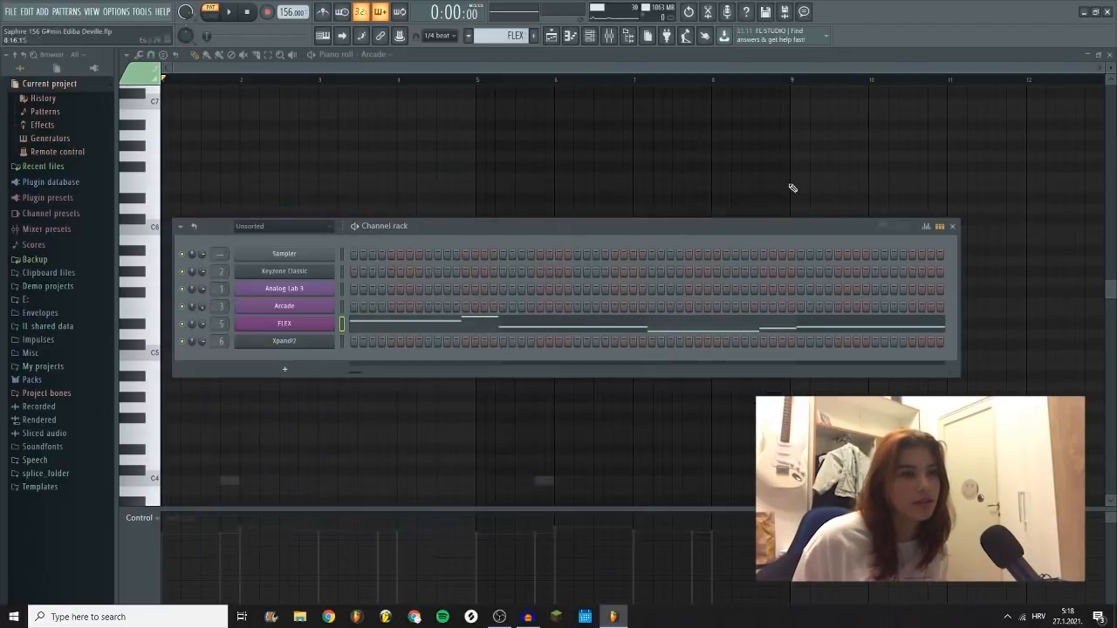
{"action": "left_click", "coordinate": [376, 327]}
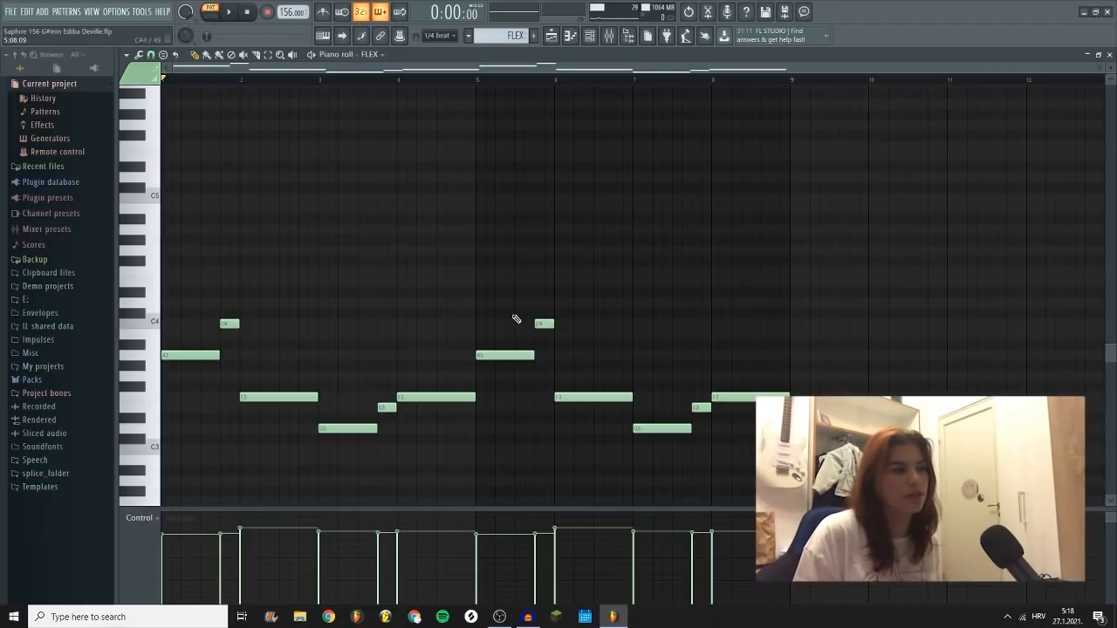
{"action": "key", "text": "space"}
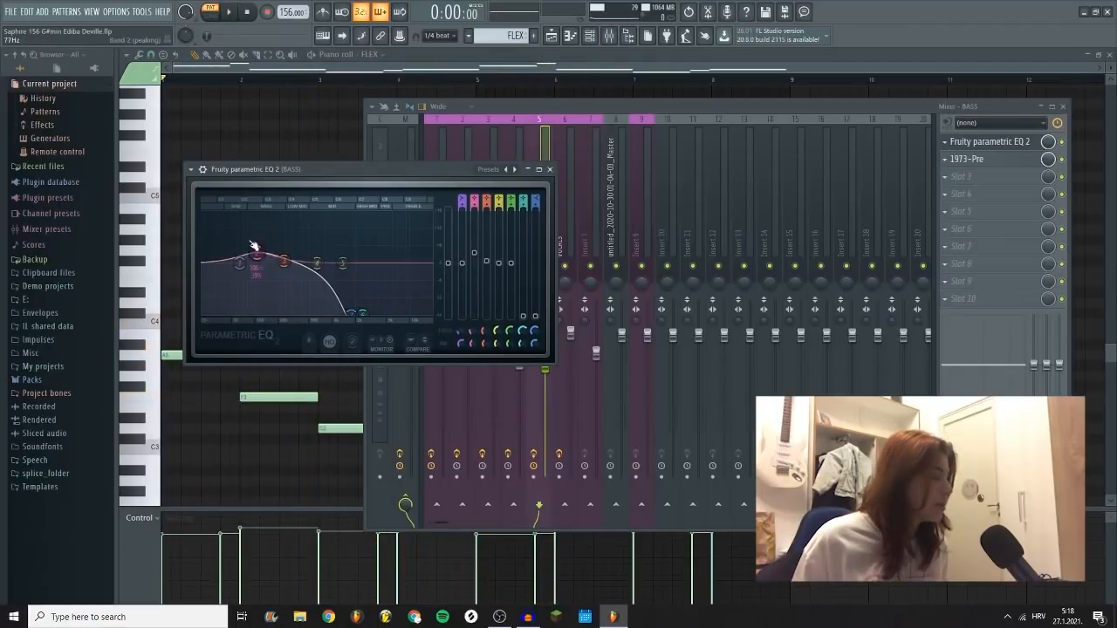
{"action": "scroll", "coordinate": [260, 269], "scroll_direction": "down", "scroll_amount": 3}
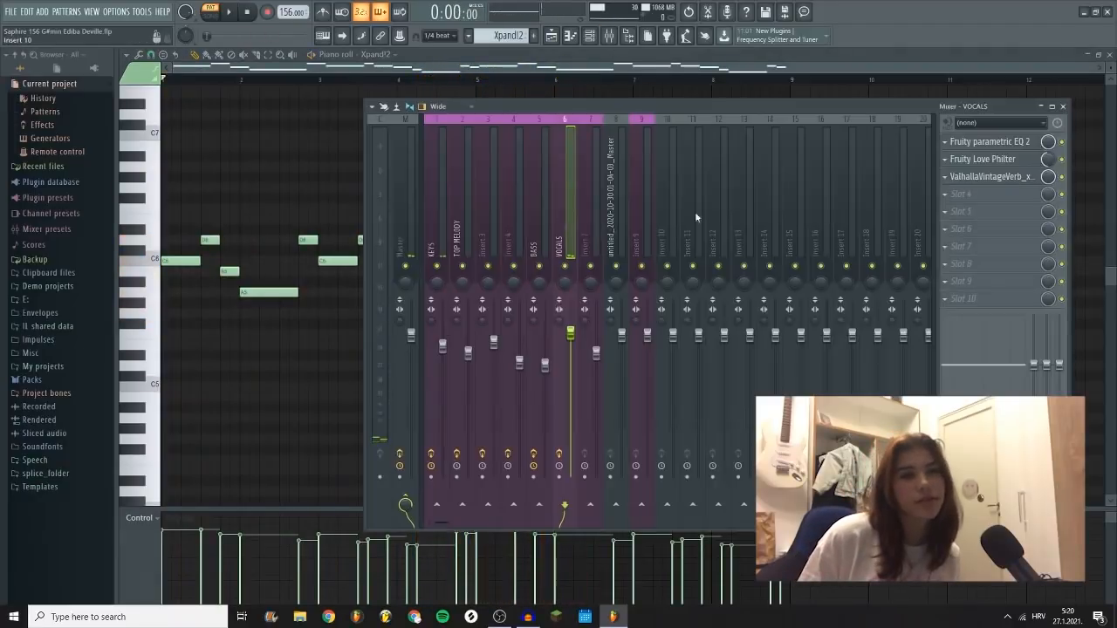
Step: Bypass the effects on the VOCALS mixer track and play the Xpand!2 pattern dry
{"action": "left_click", "coordinate": [1063, 177]}
{"action": "left_click", "coordinate": [1062, 159]}
{"action": "key", "text": "space"}
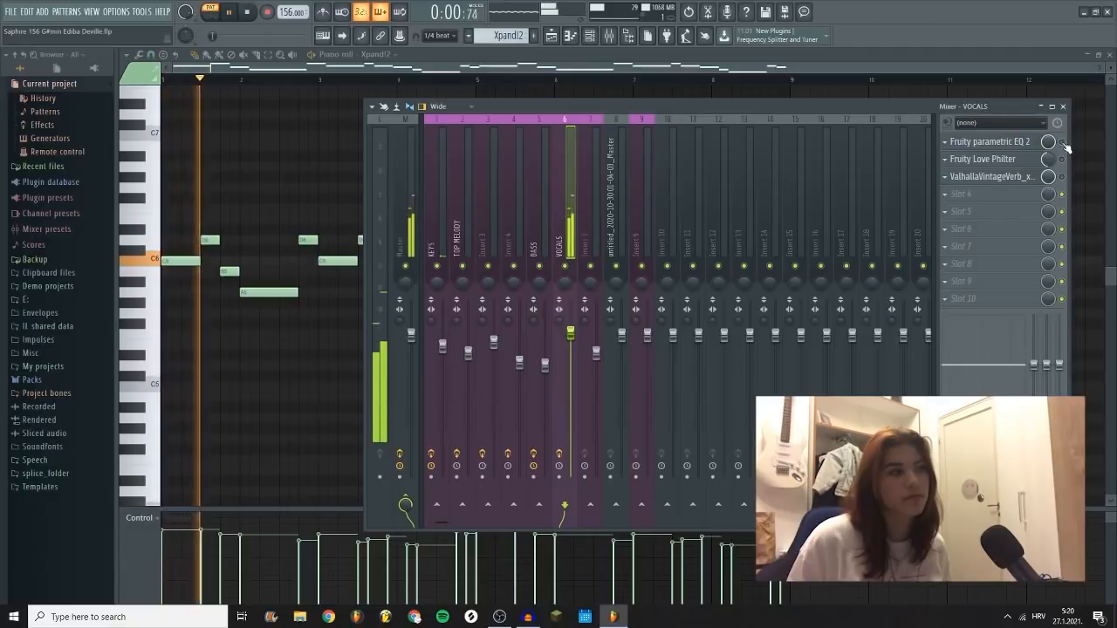
{"action": "key", "text": "space"}
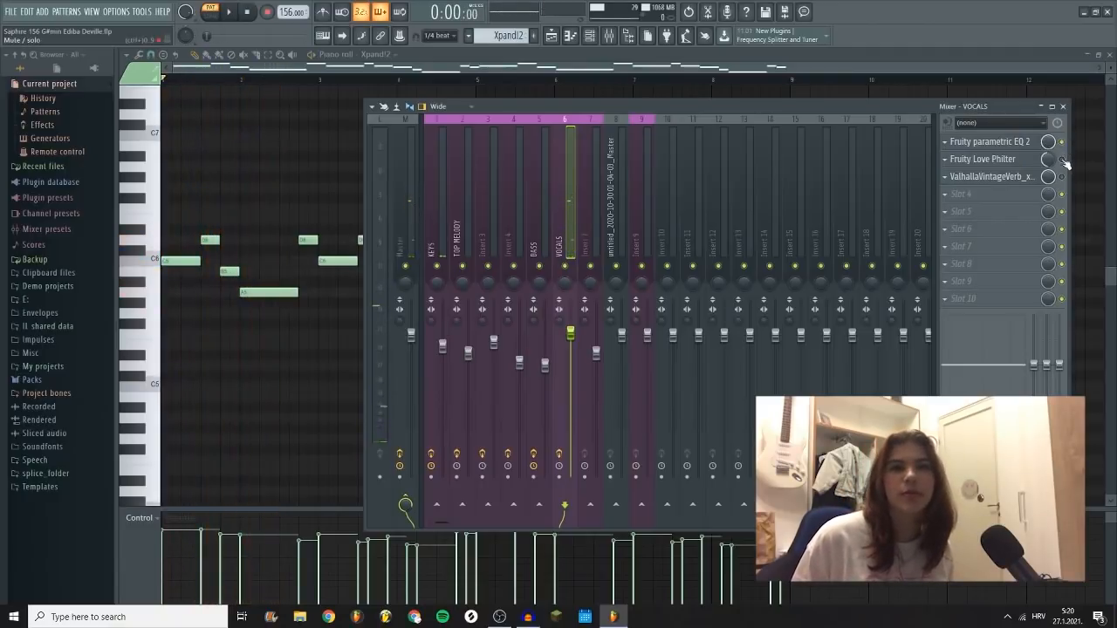
Step: Re-enable Fruity Love Philter on the VOCALS track and view the ValhallaVintageVerb settings
{"action": "left_click", "coordinate": [1062, 159]}
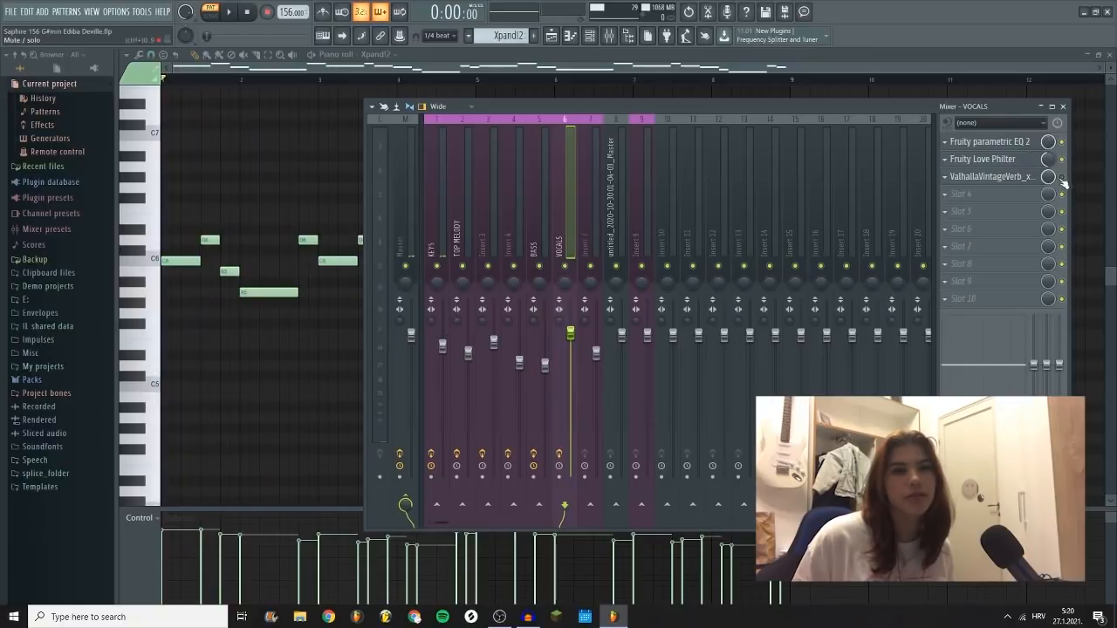
{"action": "left_click", "coordinate": [991, 176]}
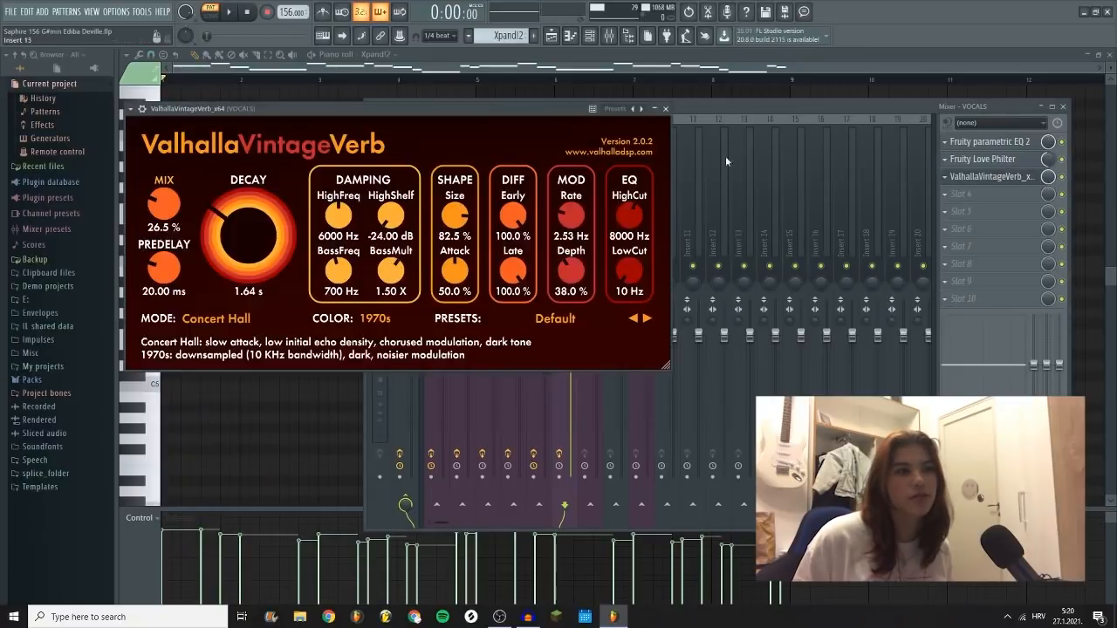
{"action": "left_click", "coordinate": [666, 109]}
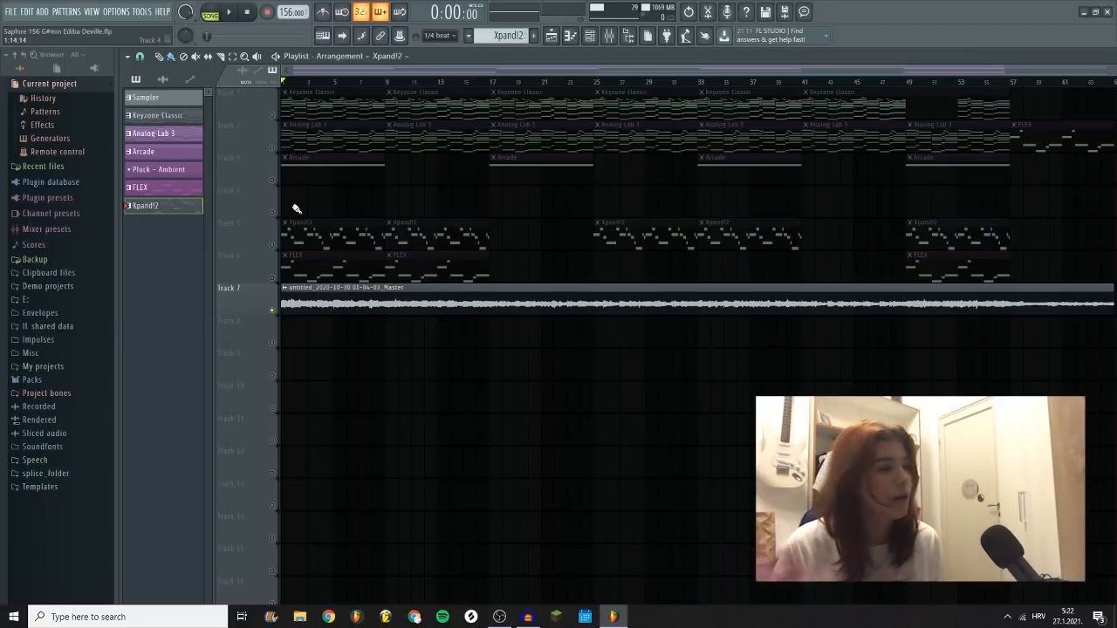
Step: View the time-stretching and pitch settings of the rendered master audio clip on Track 7 and play it from the start
{"action": "double_click", "coordinate": [390, 302]}
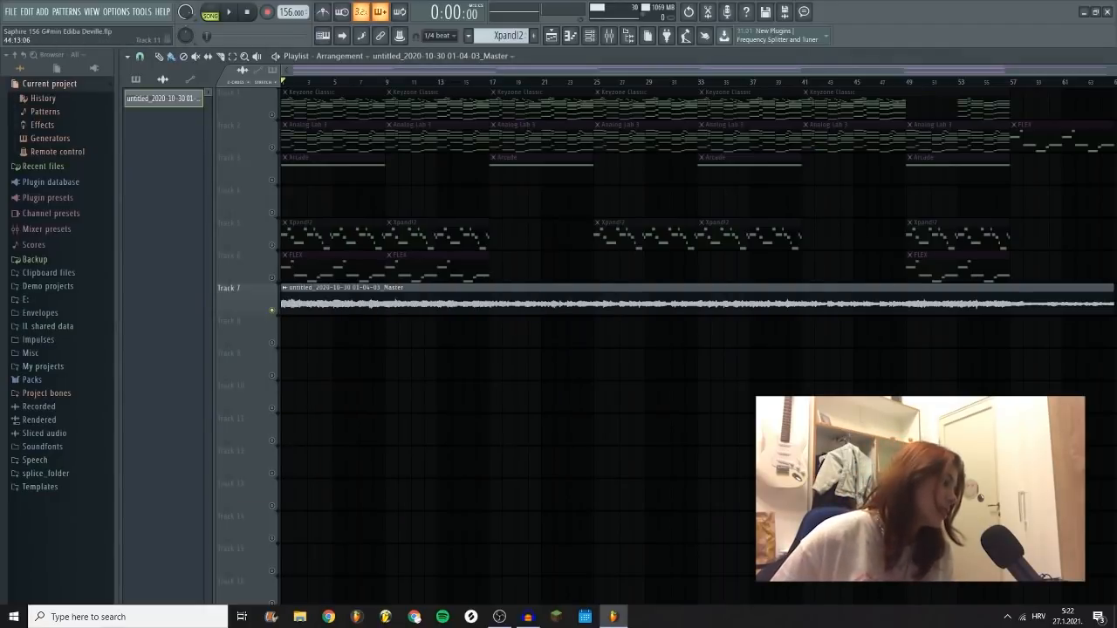
{"action": "key", "text": "space"}
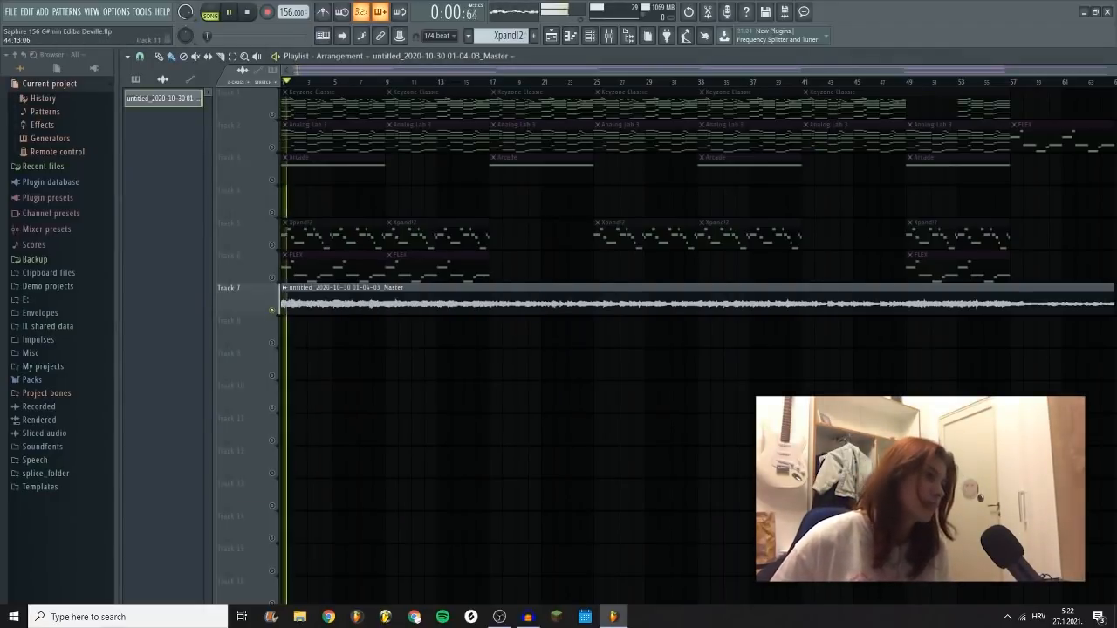